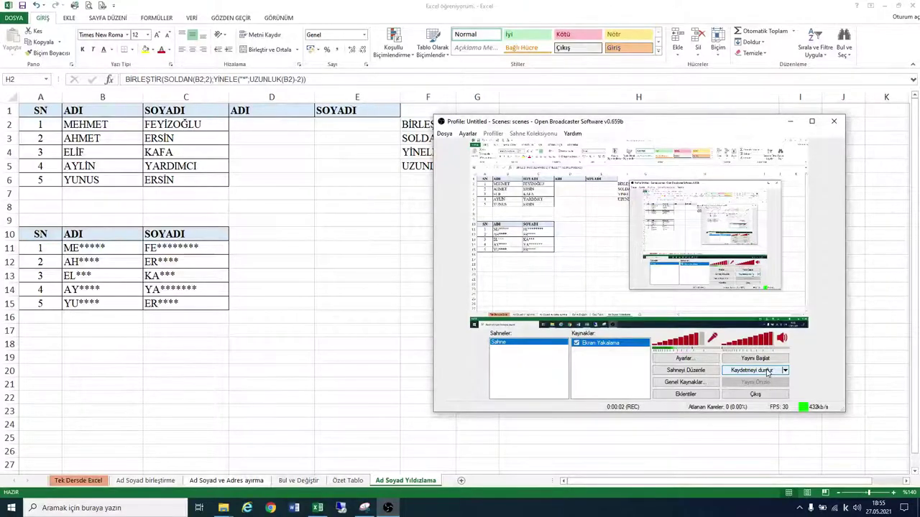
Step: Bring the Excel worksheet in front of the OBS window
{"action": "left_click", "coordinate": [767, 371]}
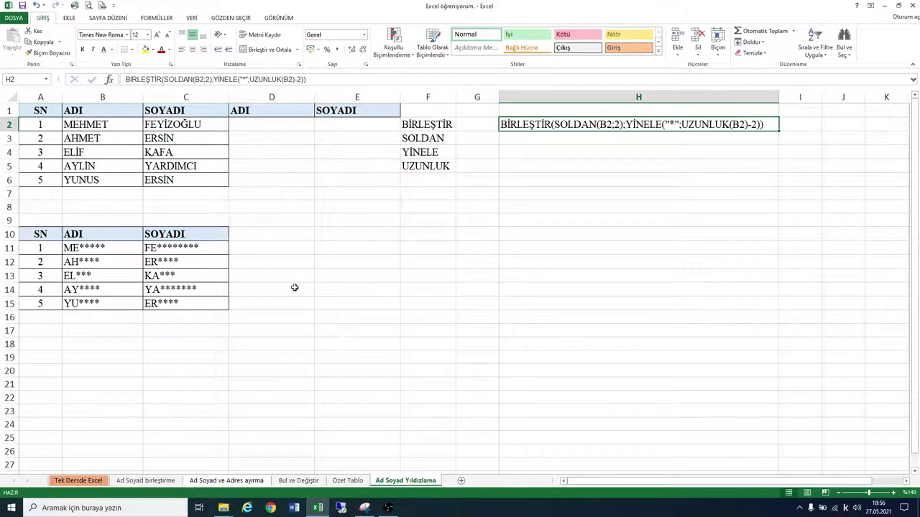
Step: Enter =BİRLEŞTİR(B2;C2) in D2 to join the first name and surname
{"action": "left_click", "coordinate": [276, 127]}
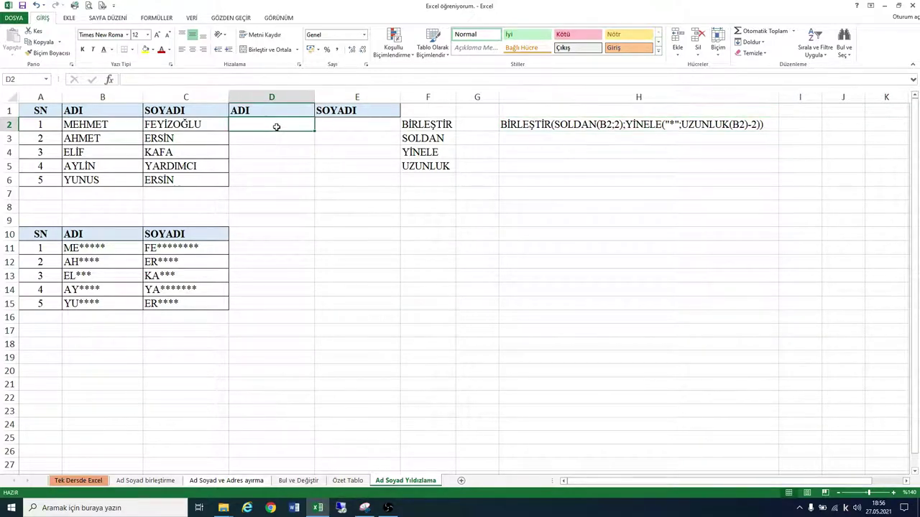
{"action": "type", "text": "="}
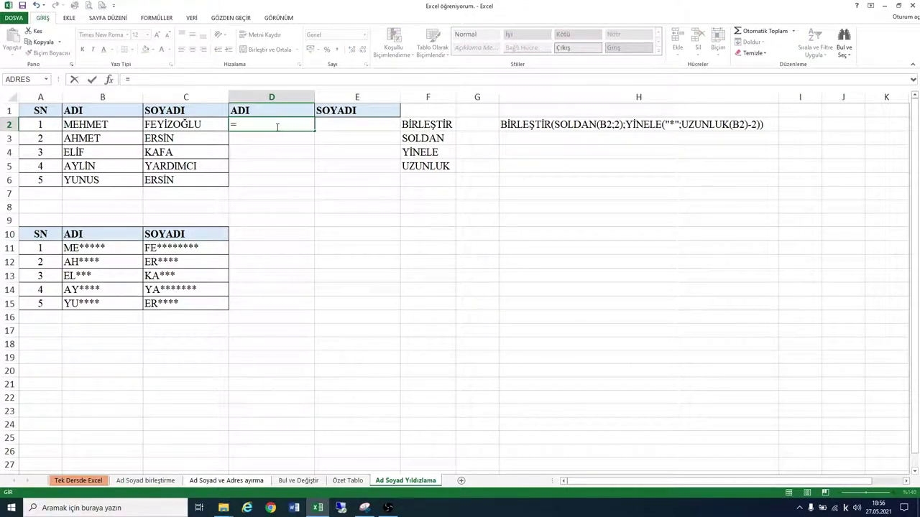
{"action": "type", "text": "BİR"}
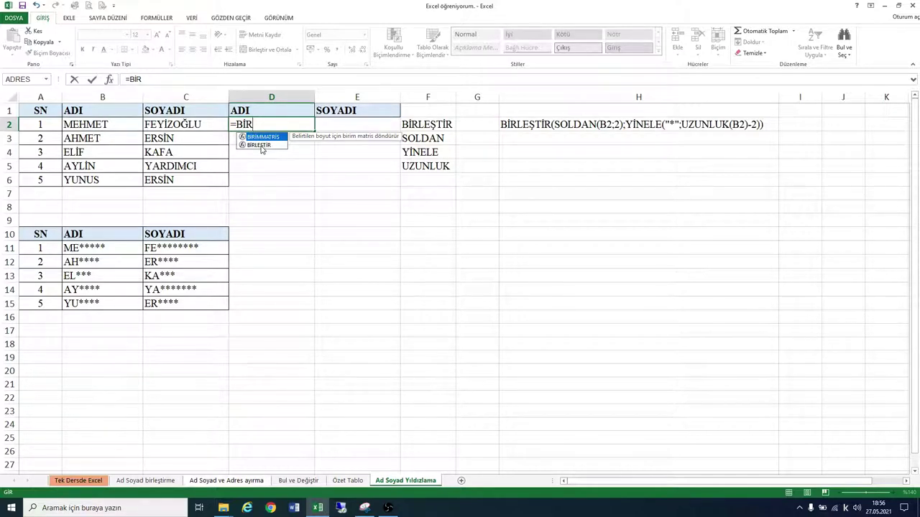
{"action": "left_click", "coordinate": [261, 146]}
{"action": "double_click", "coordinate": [260, 145]}
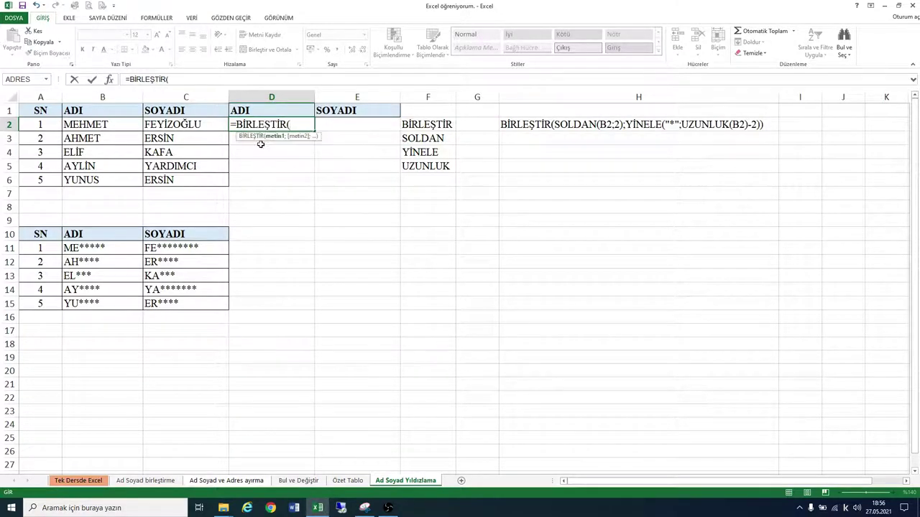
{"action": "left_click", "coordinate": [97, 124]}
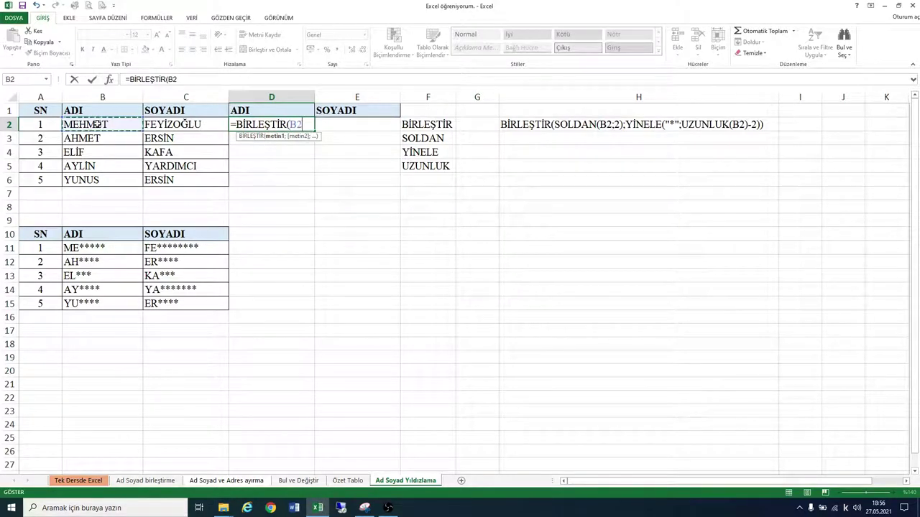
{"action": "type", "text": ";"}
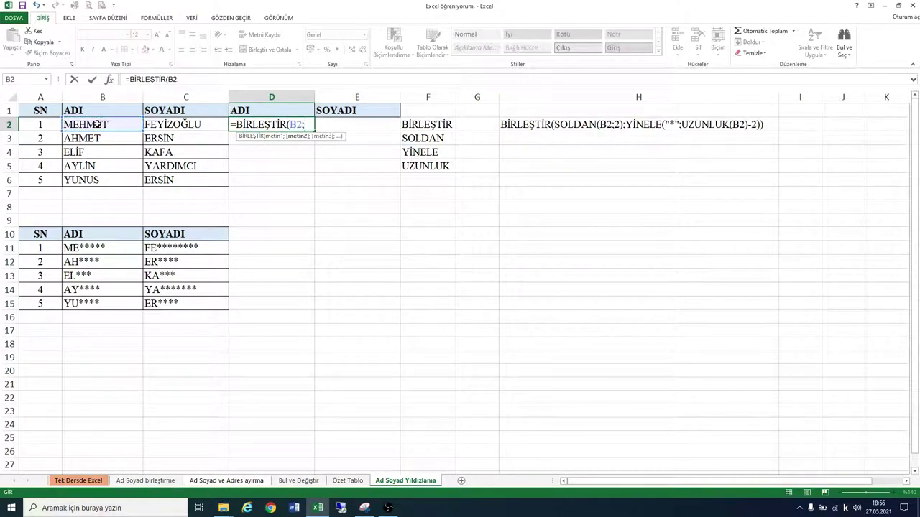
{"action": "left_click", "coordinate": [204, 123]}
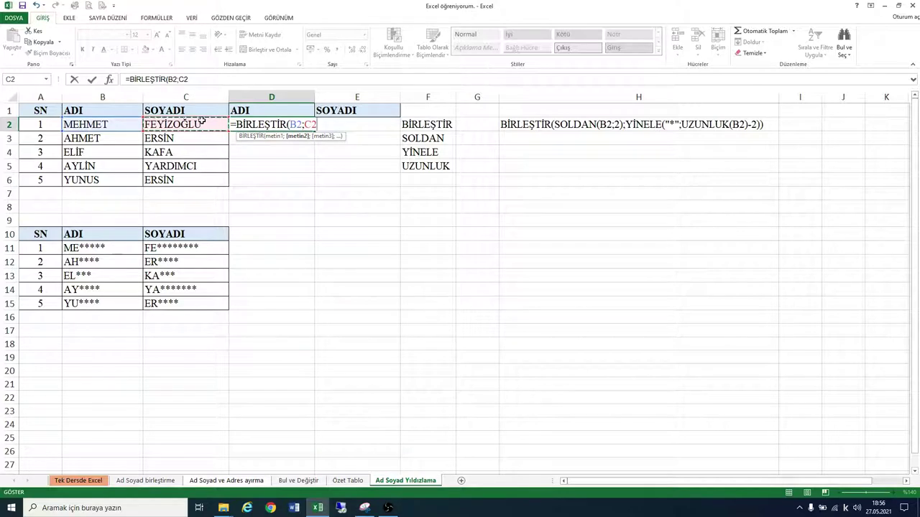
{"action": "type", "text": ")"}
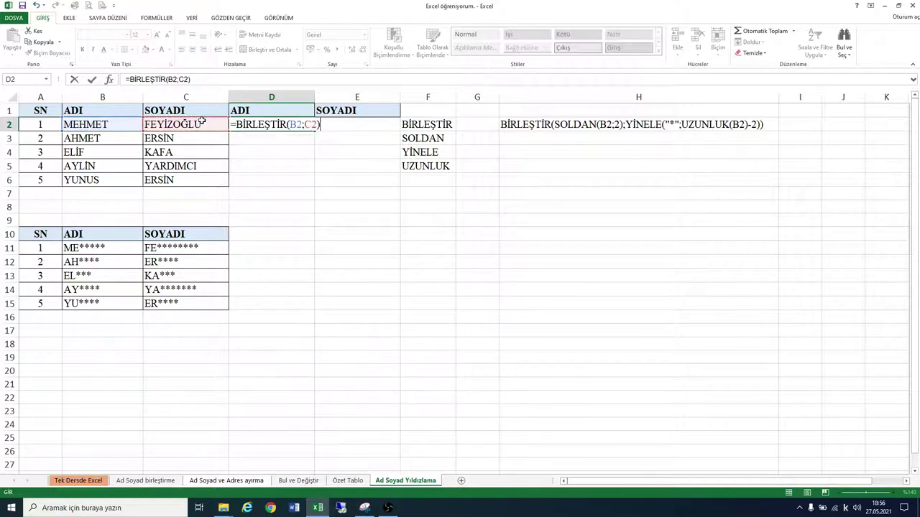
{"action": "key", "text": "Return"}
{"action": "key", "text": "Up"}
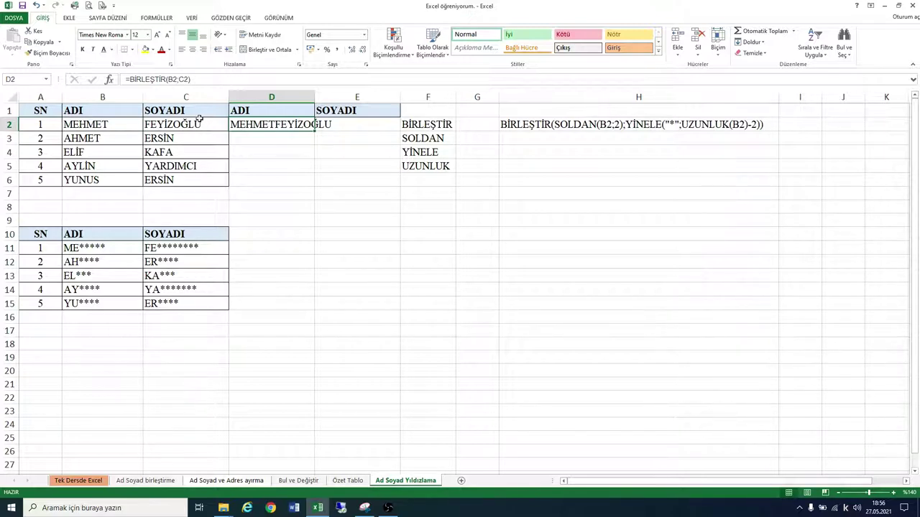
Step: Change D2's formula to =BİRLEŞTİR(B2;" ";C2) so a space separates the names
{"action": "left_click", "coordinate": [177, 79]}
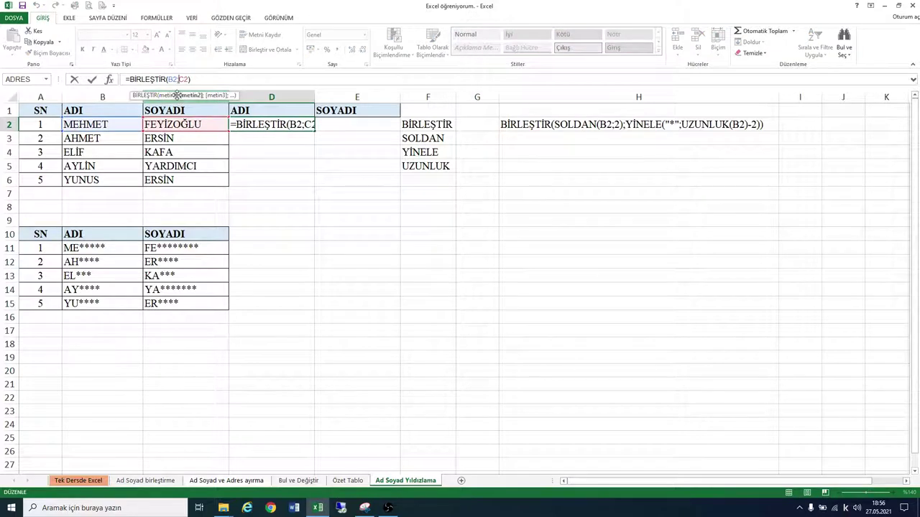
{"action": "type", "text": "\"\""}
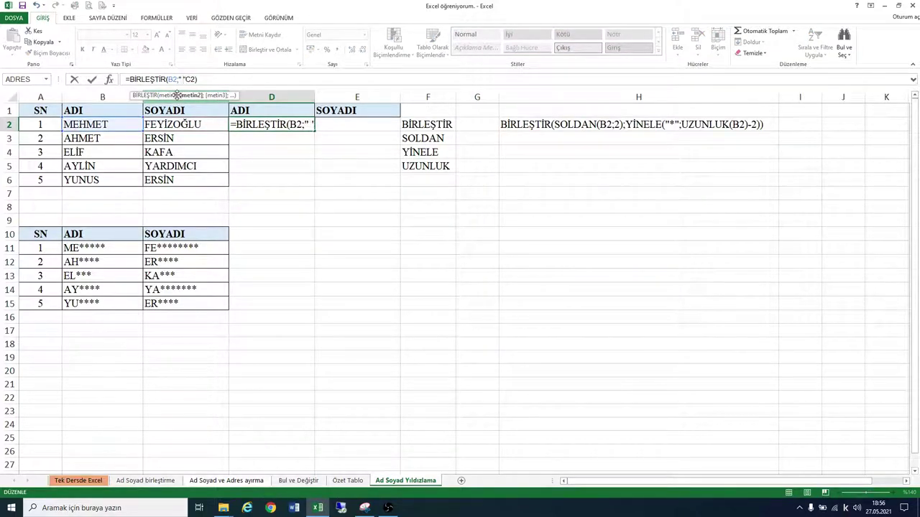
{"action": "type", "text": " ;"}
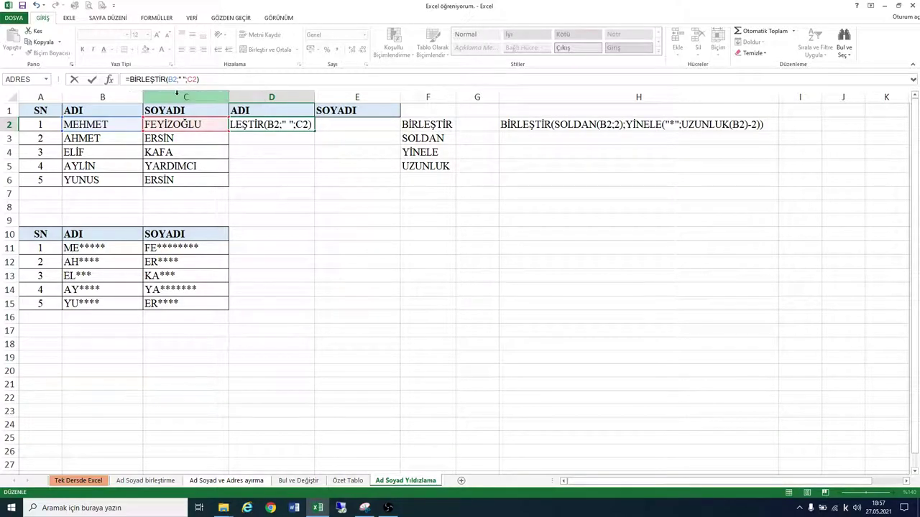
{"action": "key", "text": "Return"}
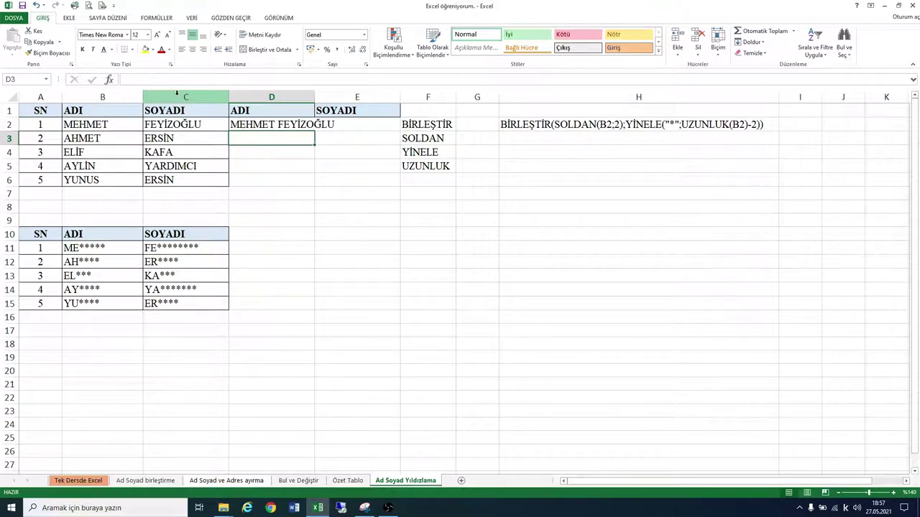
Step: Enter =SOLDAN(B3;2) in D3 so it returns the first two letters, AH
{"action": "type", "text": "=SO"}
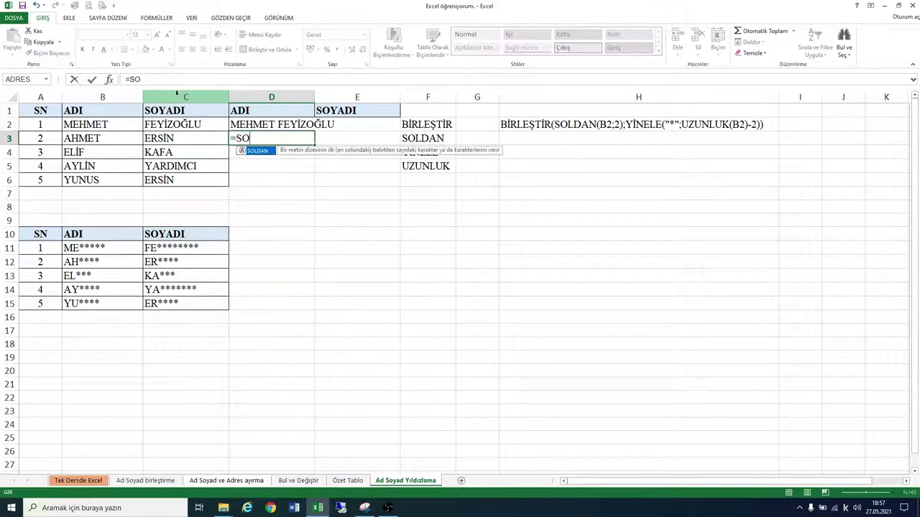
{"action": "type", "text": "L"}
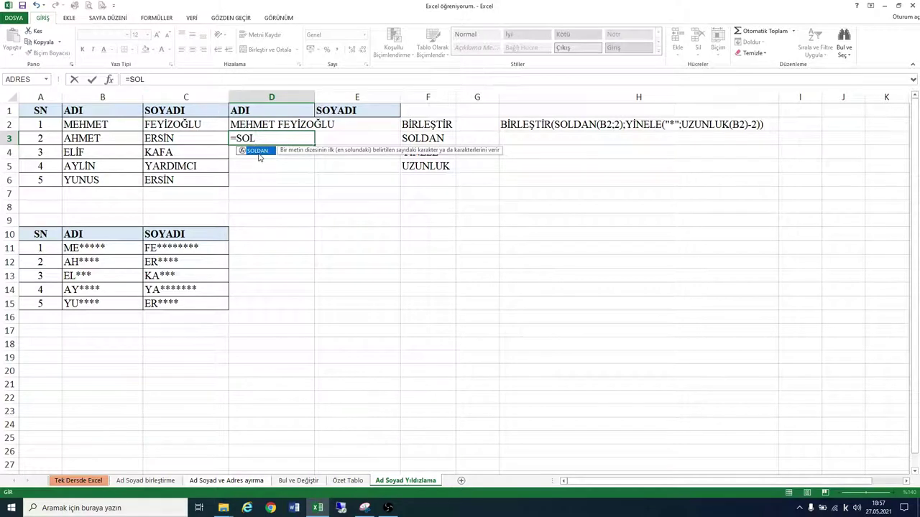
{"action": "double_click", "coordinate": [260, 152]}
{"action": "left_click", "coordinate": [106, 138]}
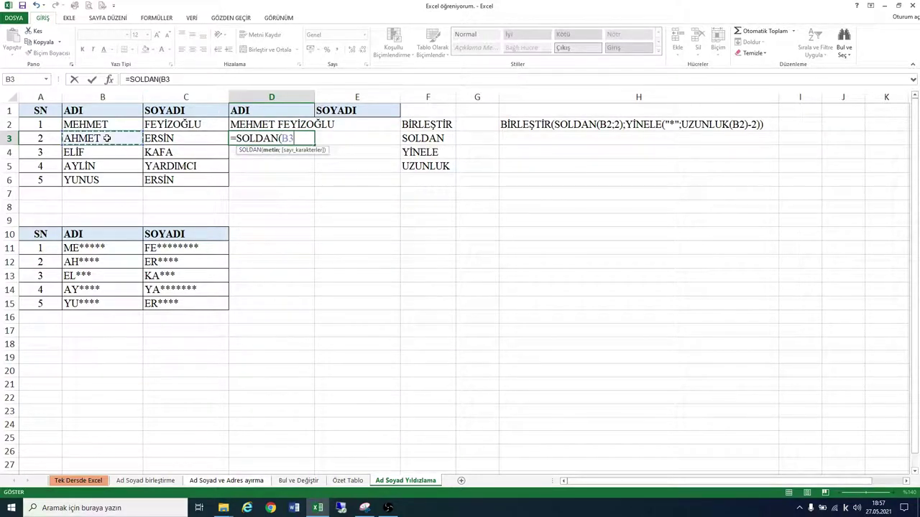
{"action": "type", "text": ";2"}
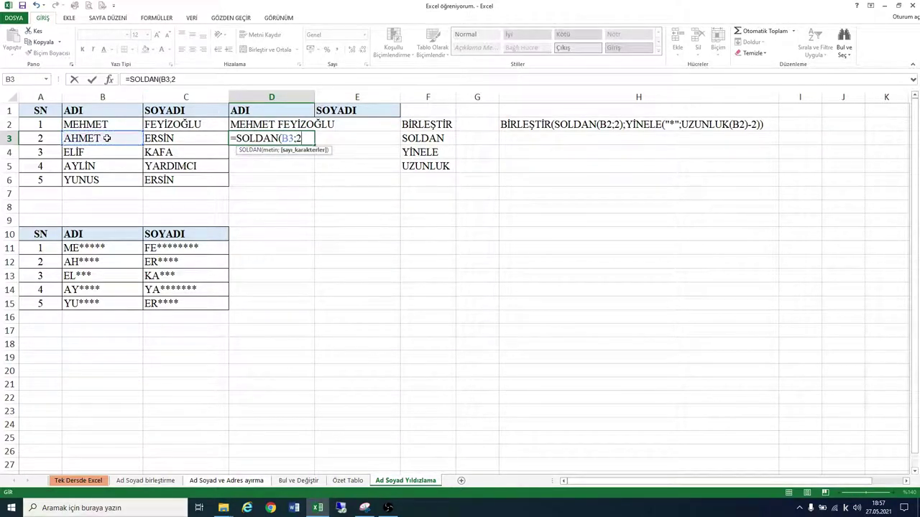
{"action": "type", "text": ")"}
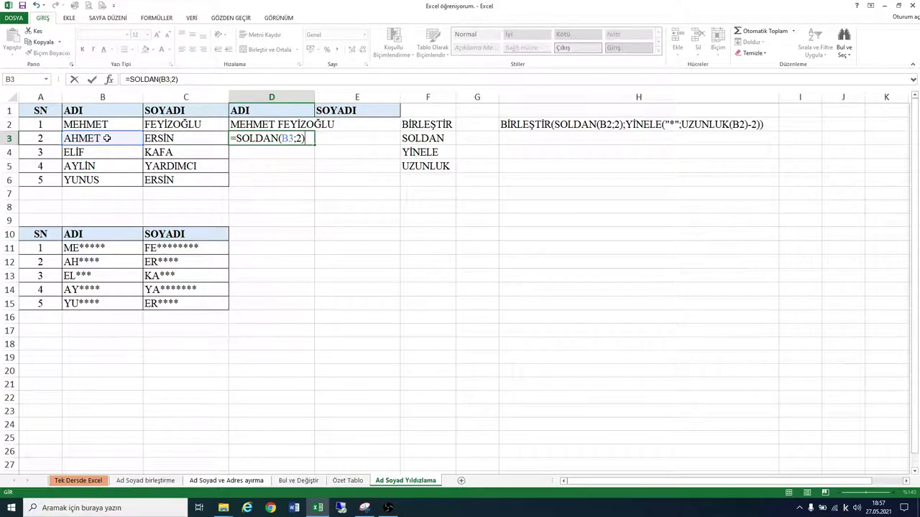
{"action": "key", "text": "ctrl+Return"}
{"action": "key", "text": "Return"}
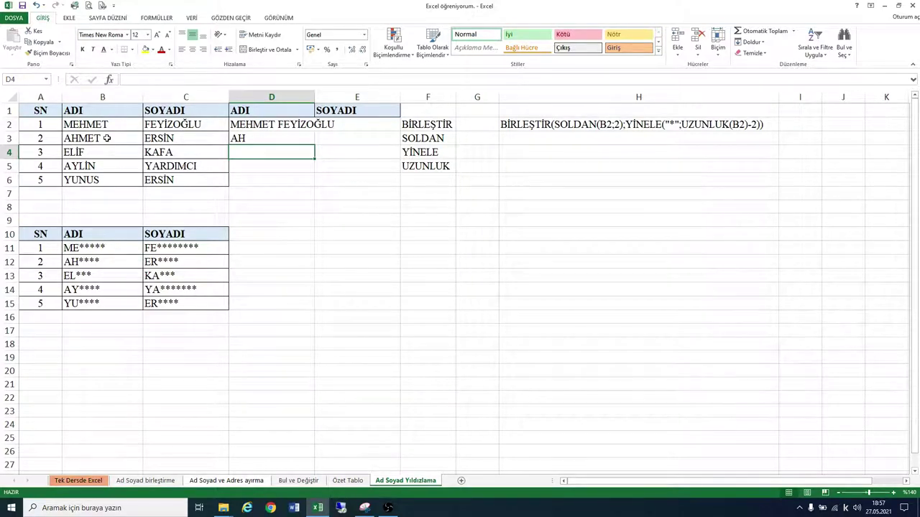
Step: Enter =YİNELE(B4;3) in D4 to repeat the B4 name three times
{"action": "type", "text": "="}
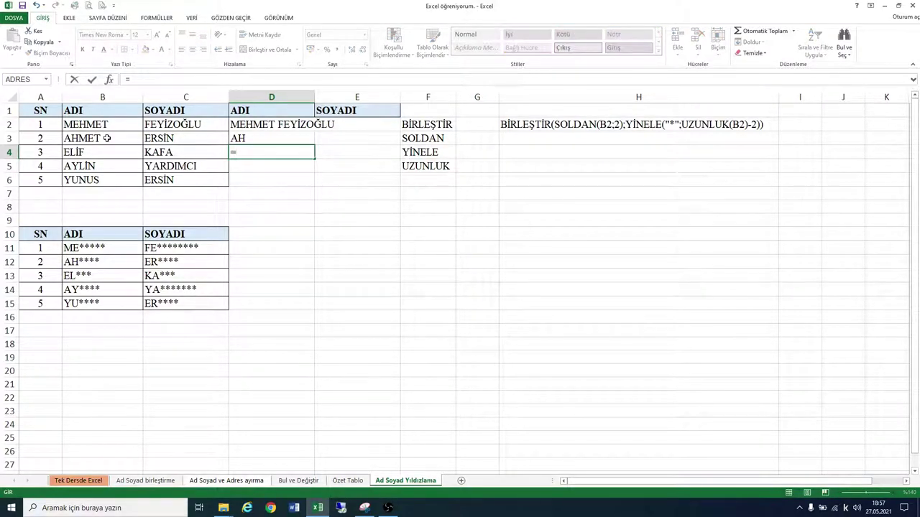
{"action": "type", "text": "Yİ"}
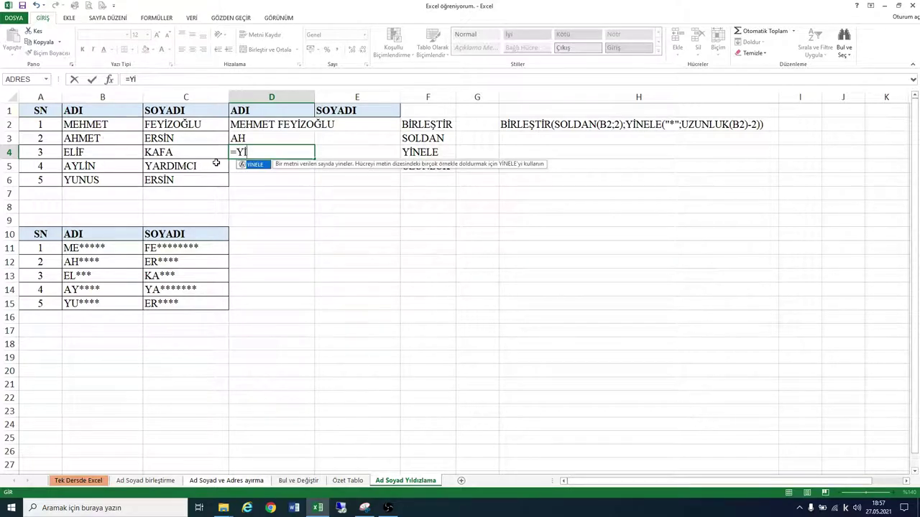
{"action": "double_click", "coordinate": [251, 167]}
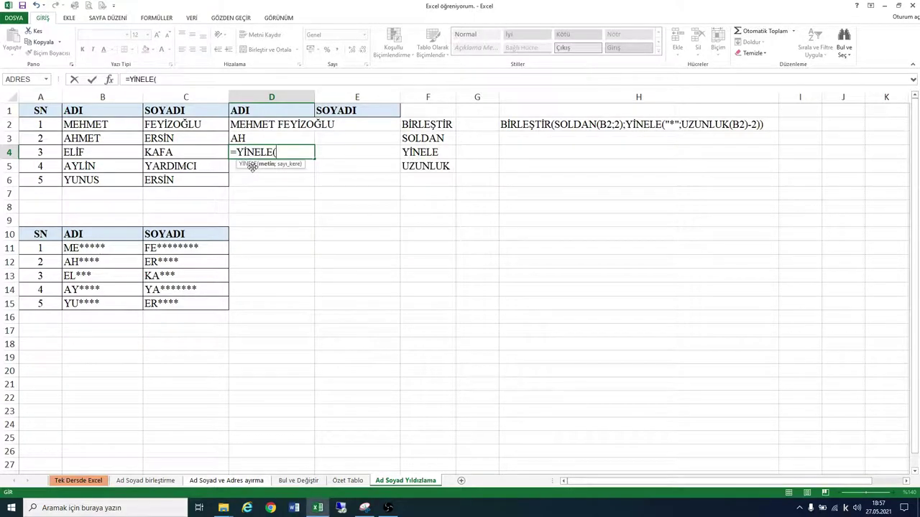
{"action": "left_click", "coordinate": [103, 153]}
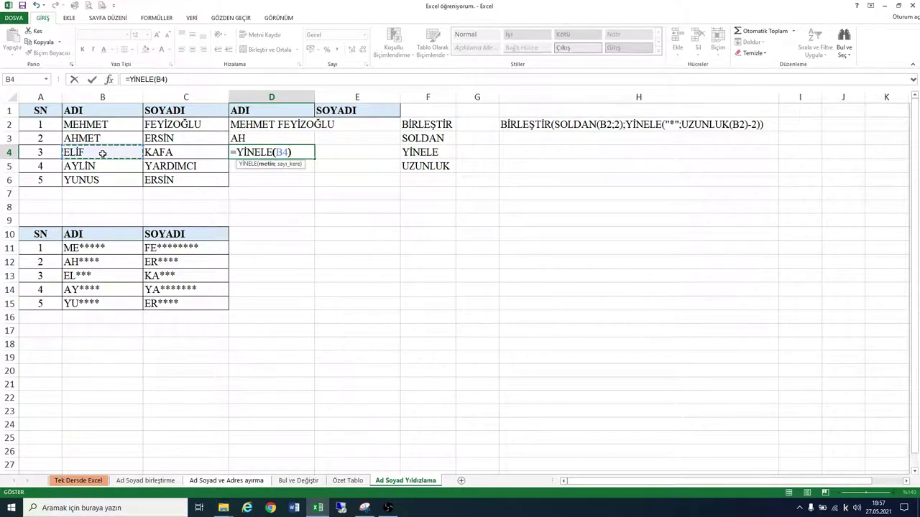
{"action": "type", "text": ")"}
{"action": "key", "text": "BackSpace"}
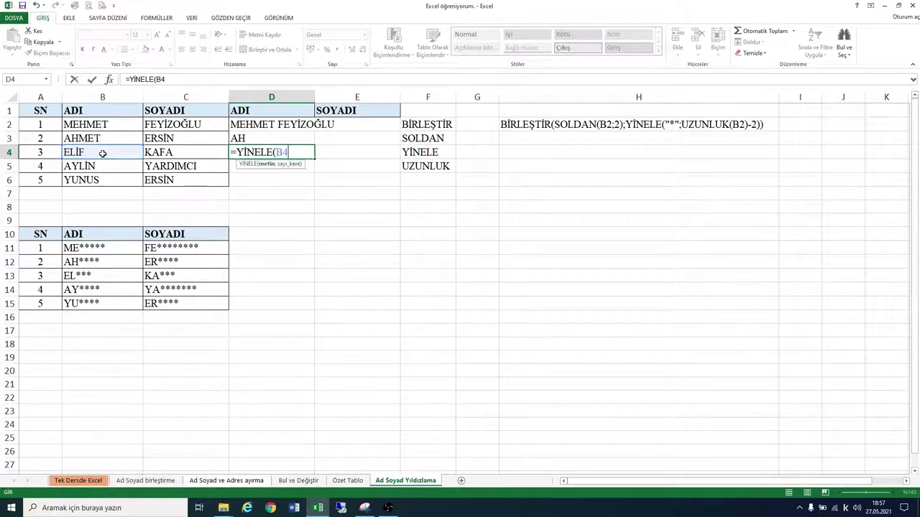
{"action": "type", "text": ";3"}
{"action": "key", "text": "Return"}
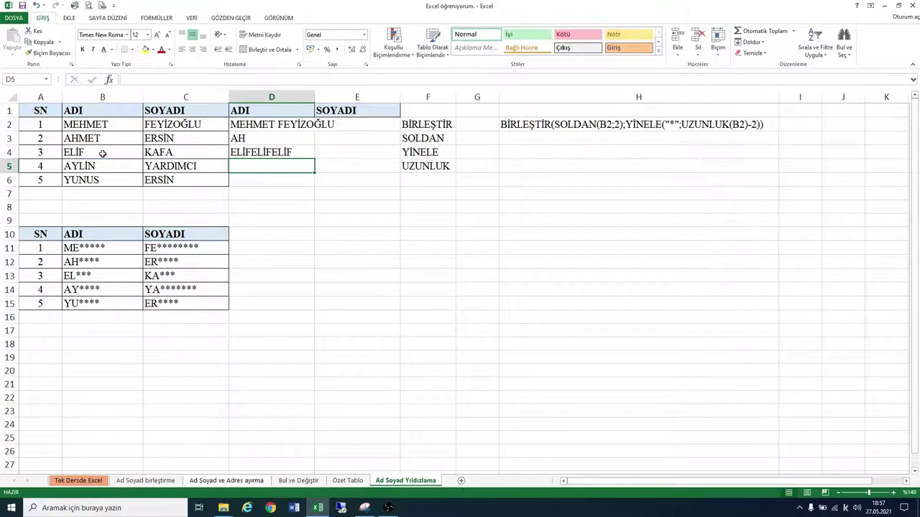
Step: Change D4's repeat count from 3 to 2 so the name appears twice
{"action": "left_click", "coordinate": [284, 152]}
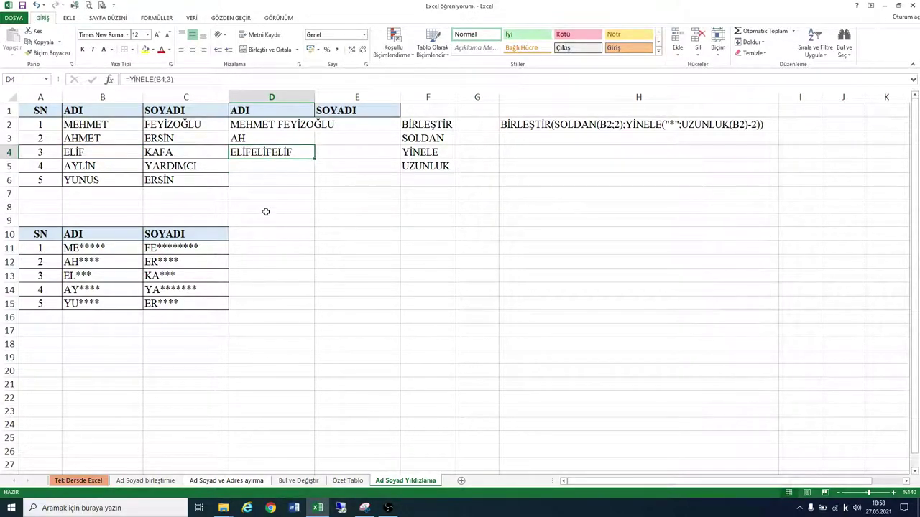
{"action": "left_click", "coordinate": [166, 79]}
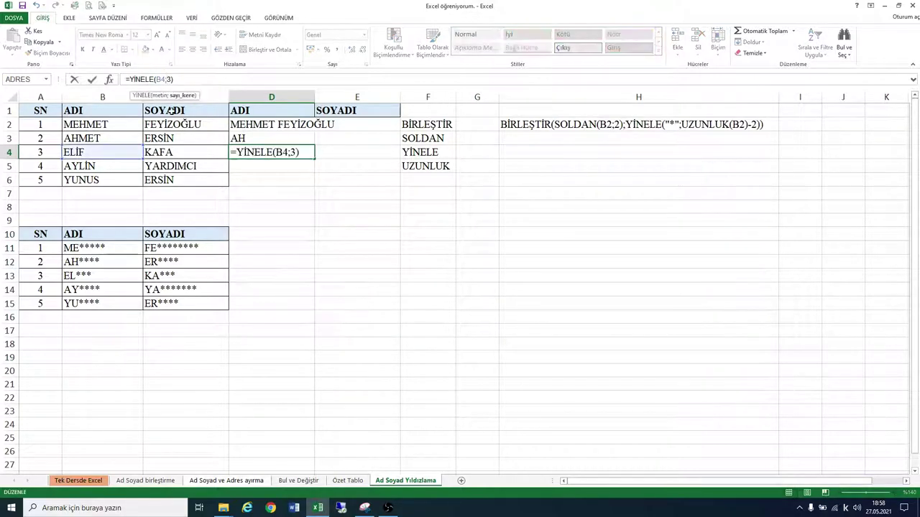
{"action": "key", "text": "Delete"}
{"action": "type", "text": "2"}
{"action": "key", "text": "Return"}
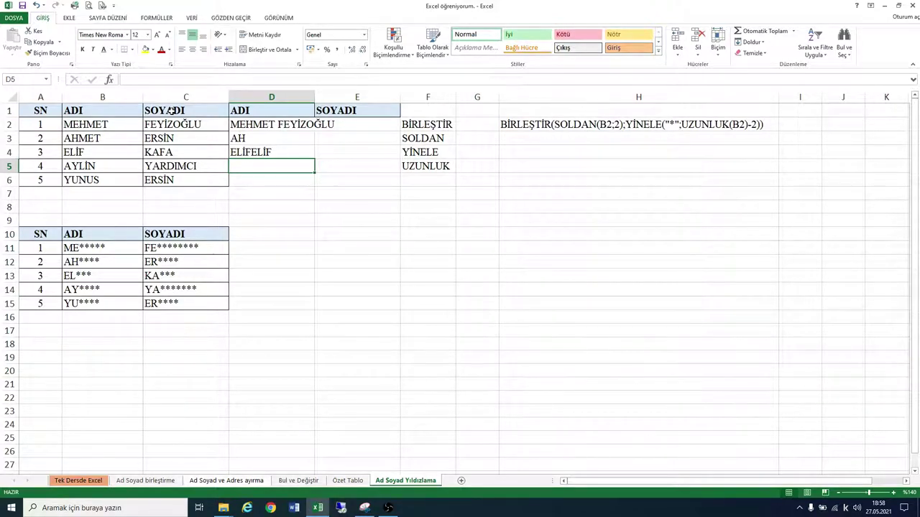
Step: Enter =UZUNLUK(B5) in D5, giving 5, then review the masked examples in B11 and C11
{"action": "type", "text": "="}
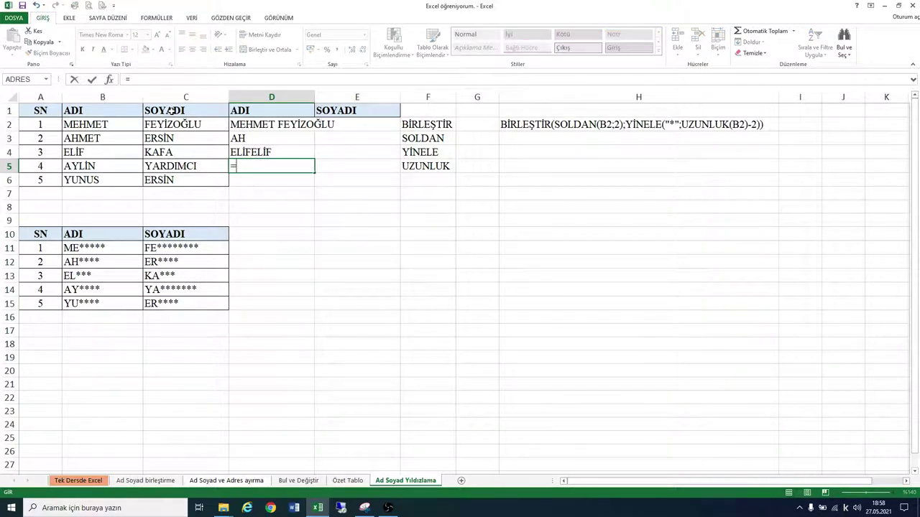
{"action": "type", "text": "Y"}
{"action": "key", "text": "BackSpace"}
{"action": "type", "text": "UZ"}
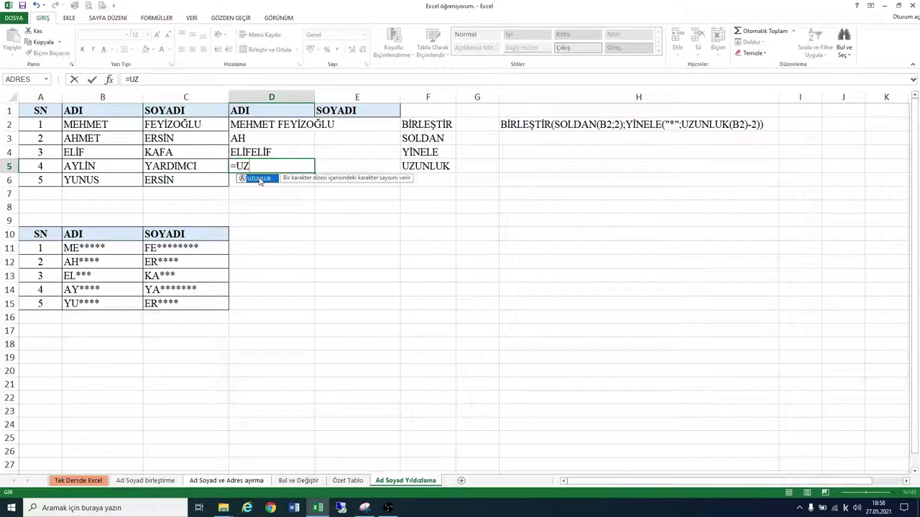
{"action": "double_click", "coordinate": [258, 178]}
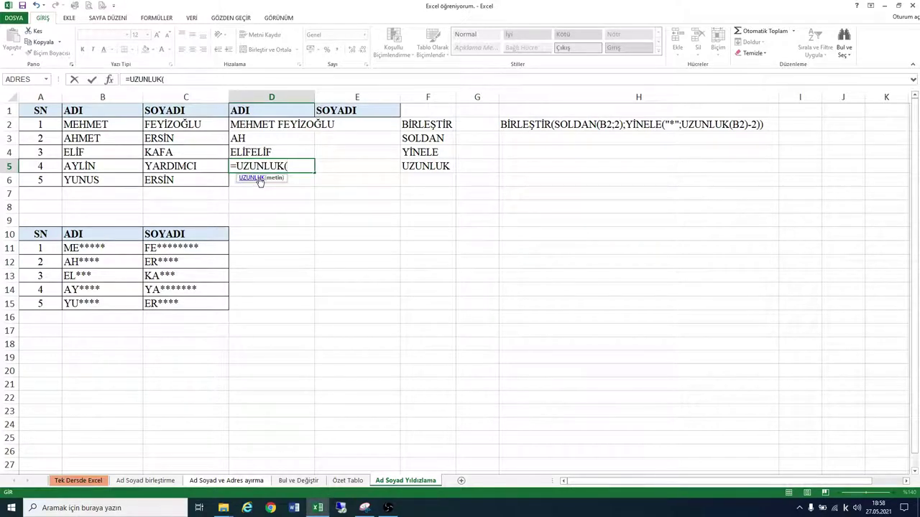
{"action": "left_click", "coordinate": [106, 167]}
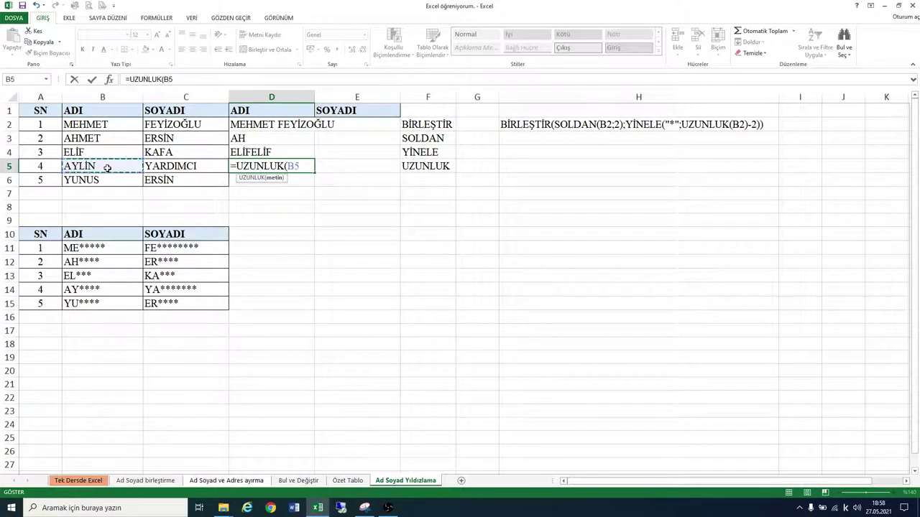
{"action": "key", "text": "Return"}
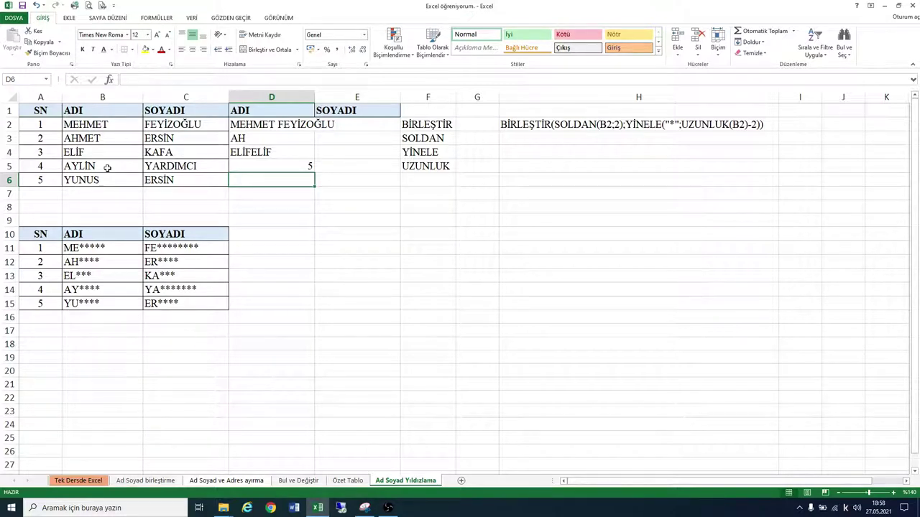
{"action": "left_click", "coordinate": [104, 249]}
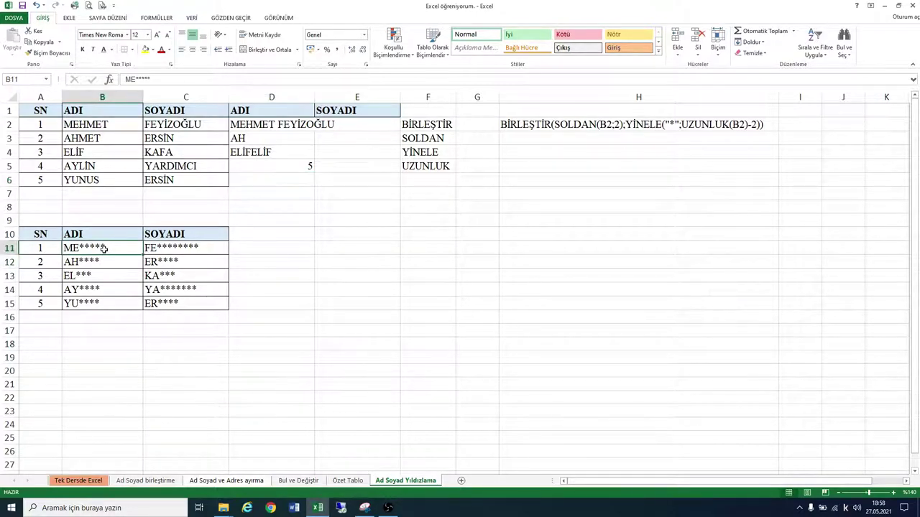
{"action": "left_click", "coordinate": [162, 248]}
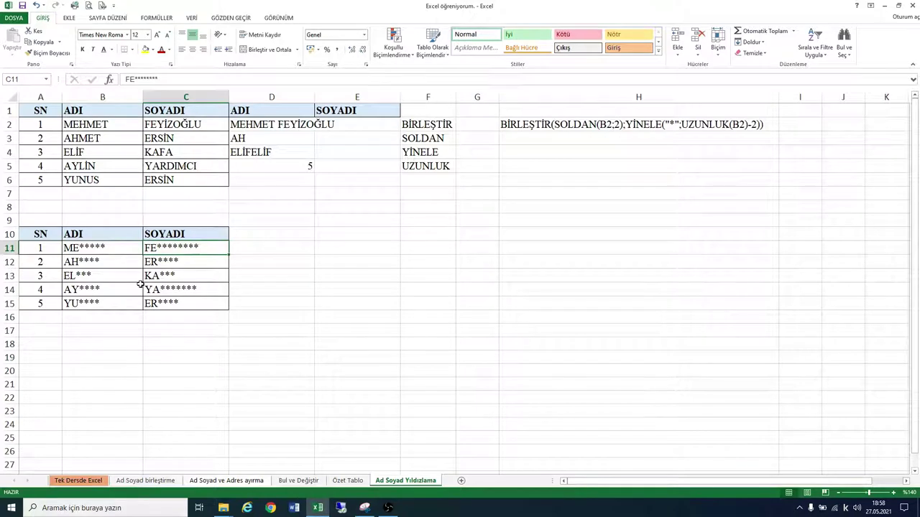
Step: Delete the trial formulas from D2 through D7, leaving column D empty
{"action": "left_click_drag", "start_coordinate": [282, 129], "coordinate": [307, 179]}
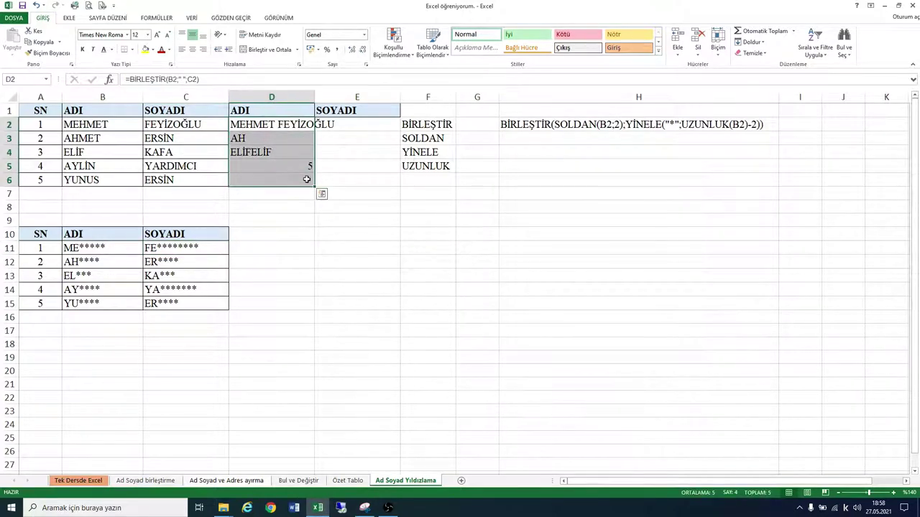
{"action": "key", "text": "F2"}
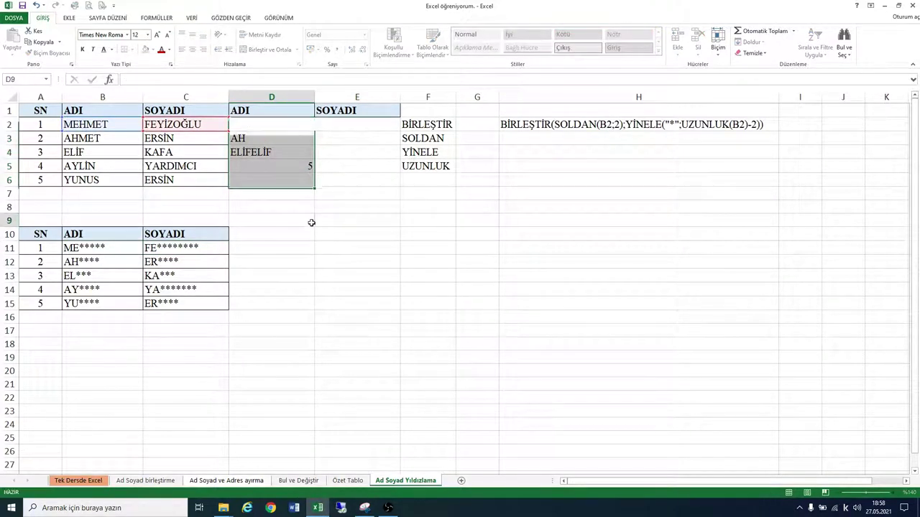
{"action": "left_click", "coordinate": [308, 216]}
{"action": "left_click_drag", "start_coordinate": [307, 198], "coordinate": [297, 141]}
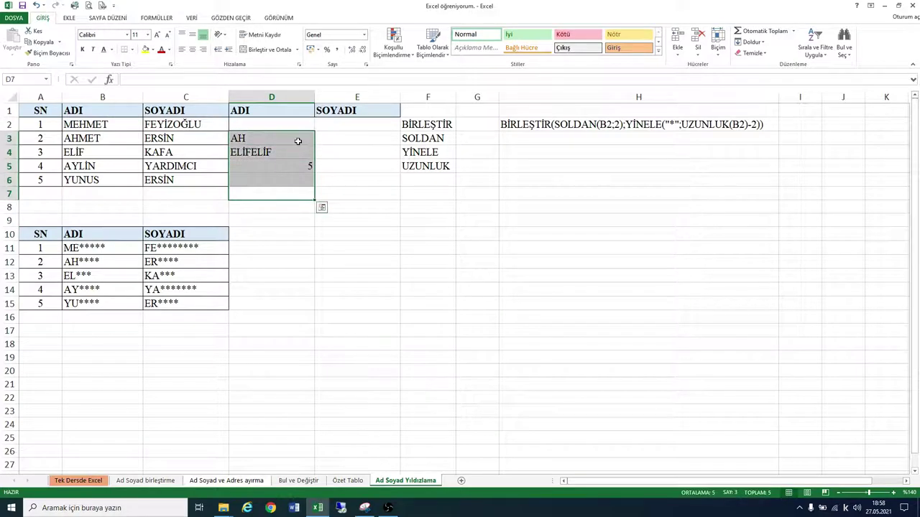
{"action": "key", "text": "Delete"}
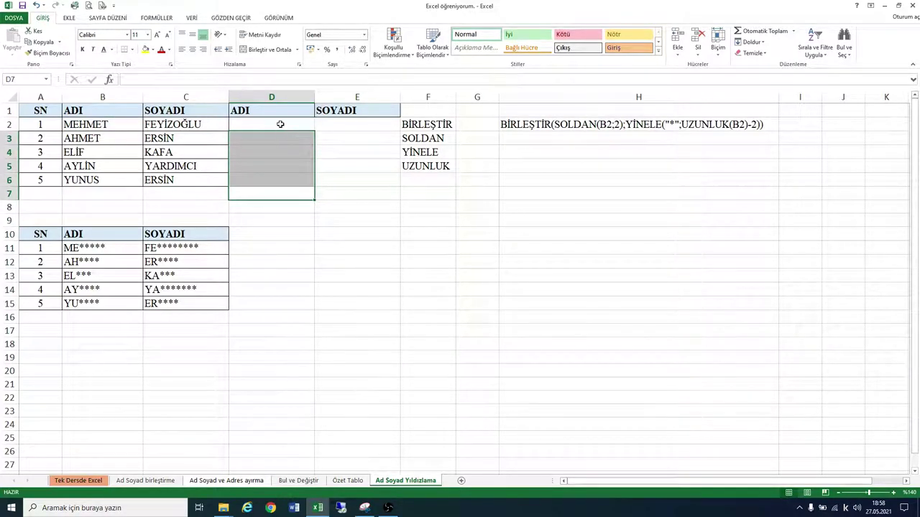
{"action": "left_click", "coordinate": [280, 125]}
Step: Start D2's masking formula as =BİRLEŞTİR(SOLDAN(B2;2);YİNELE(""
{"action": "type", "text": "="}
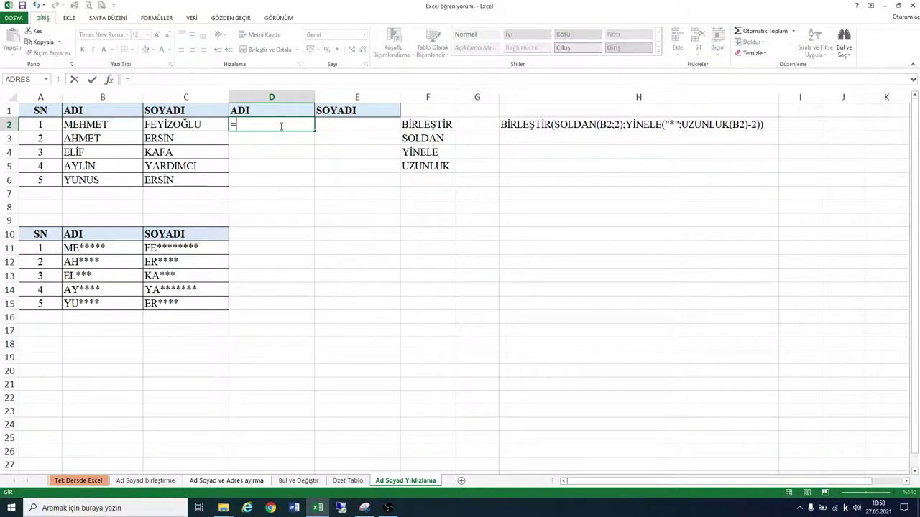
{"action": "type", "text": "Bİ"}
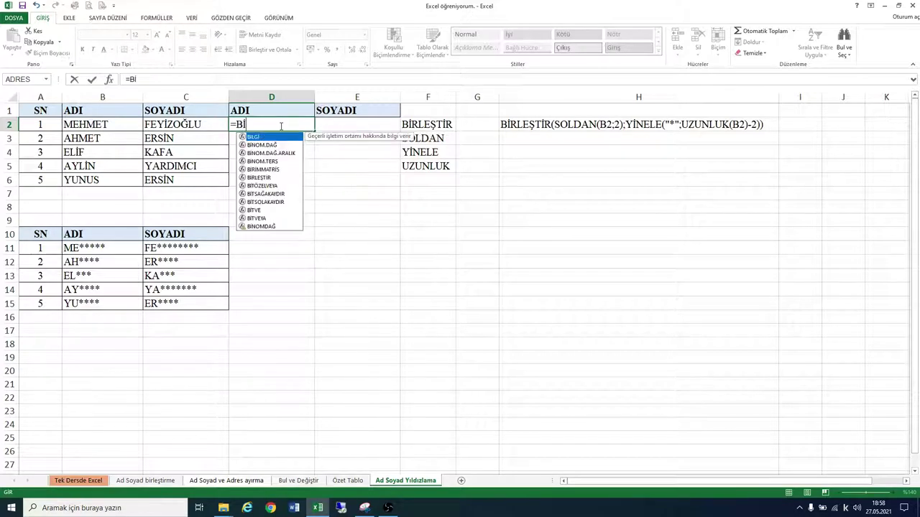
{"action": "type", "text": "R"}
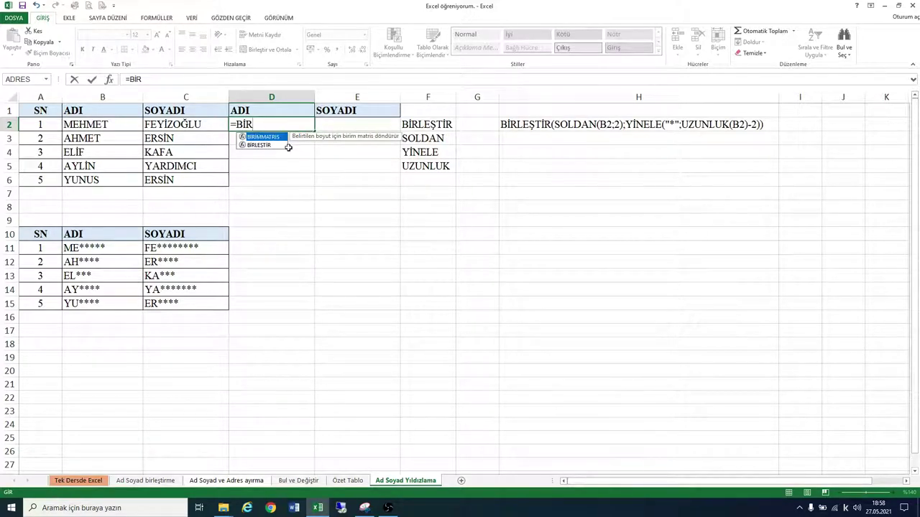
{"action": "double_click", "coordinate": [277, 145]}
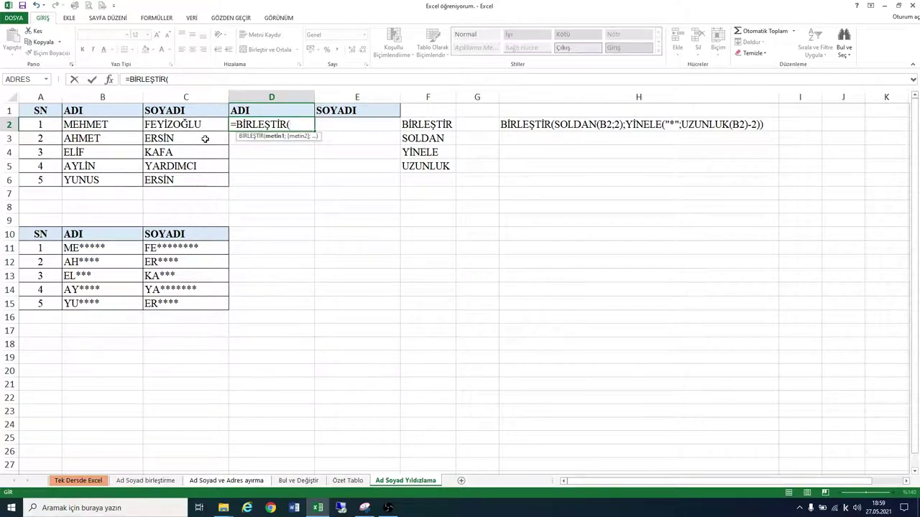
{"action": "type", "text": "SOL"}
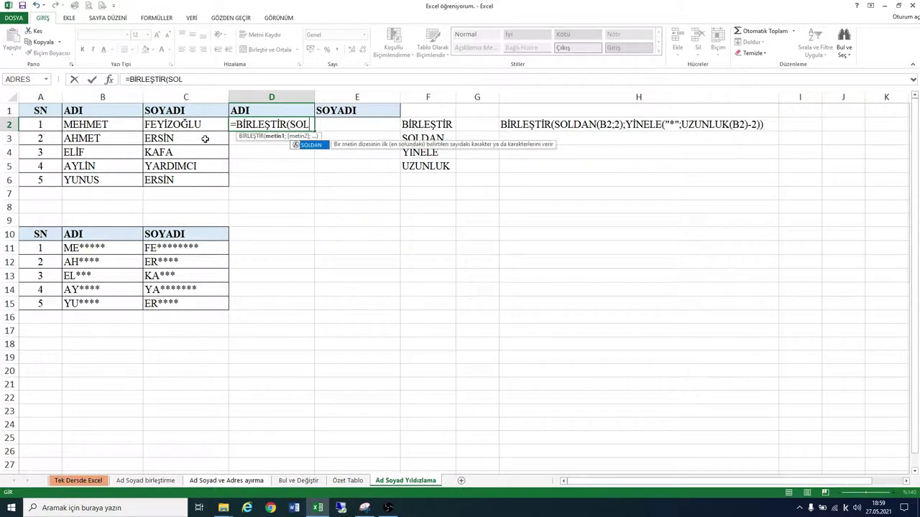
{"action": "double_click", "coordinate": [311, 144]}
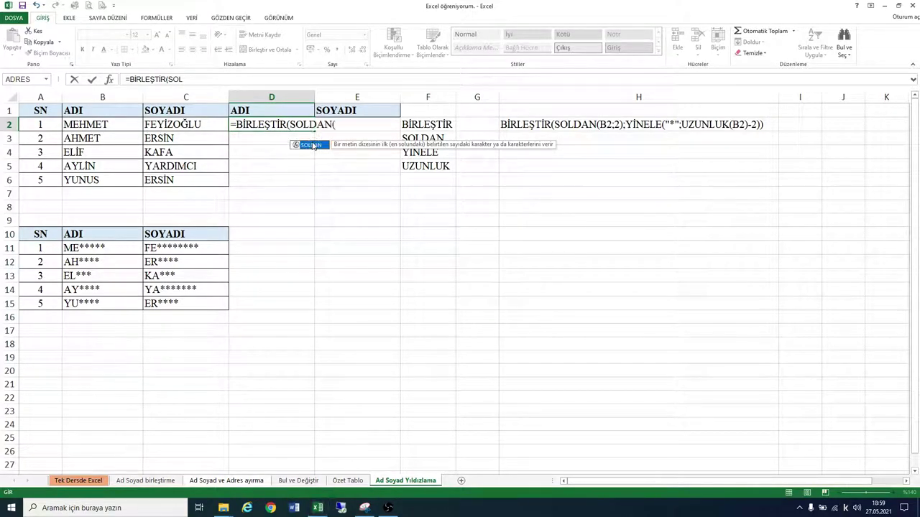
{"action": "left_click", "coordinate": [103, 125]}
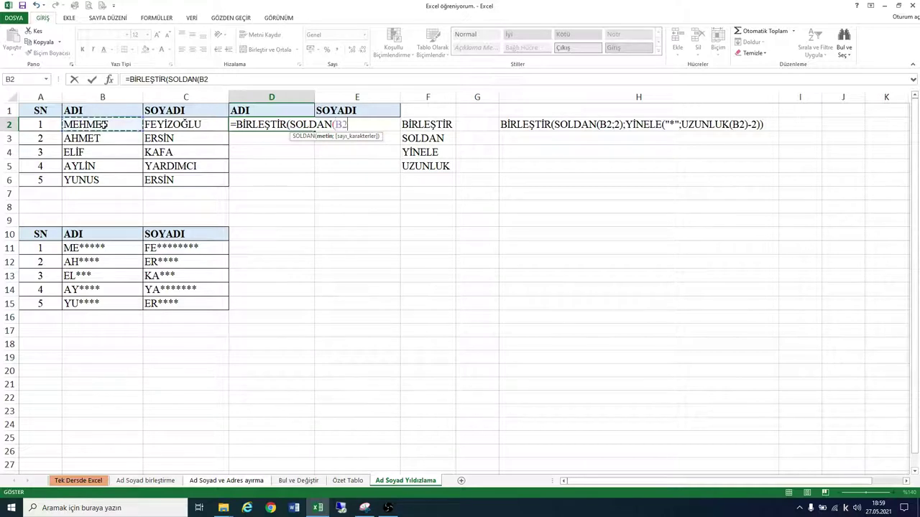
{"action": "type", "text": ";"}
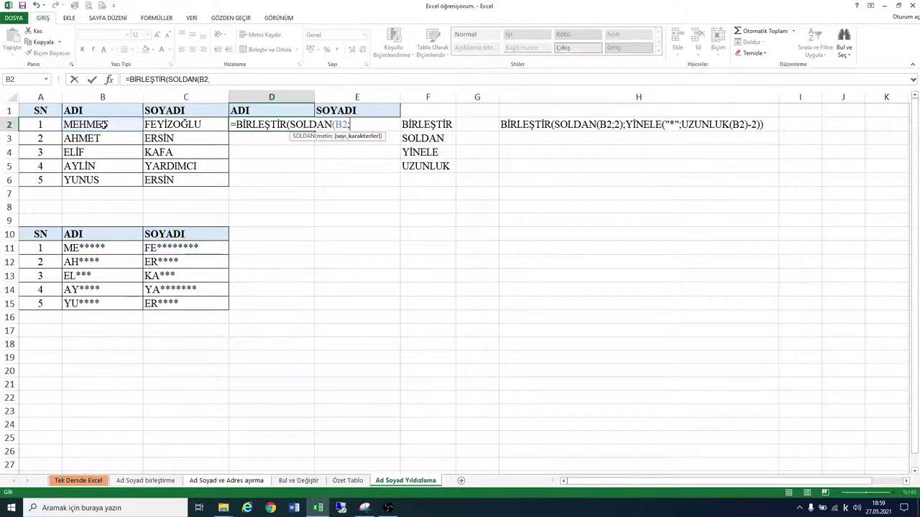
{"action": "type", "text": "2)"}
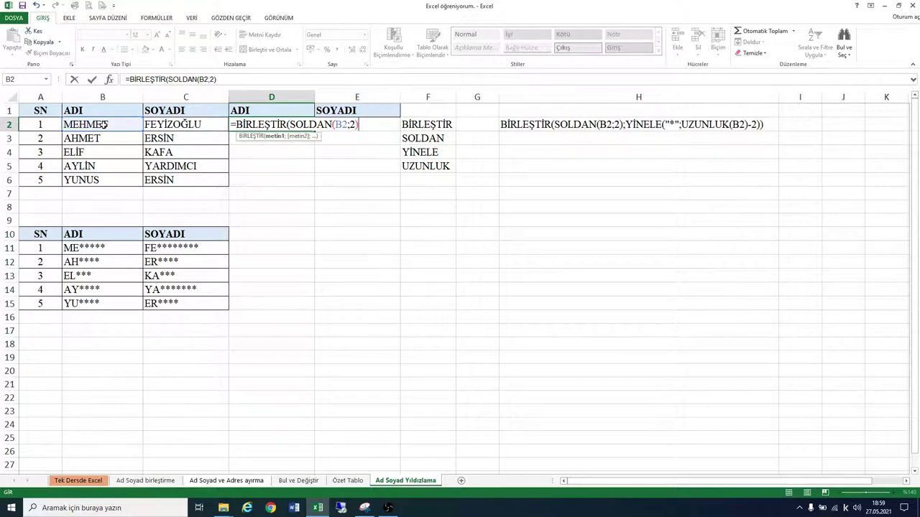
{"action": "type", "text": ";"}
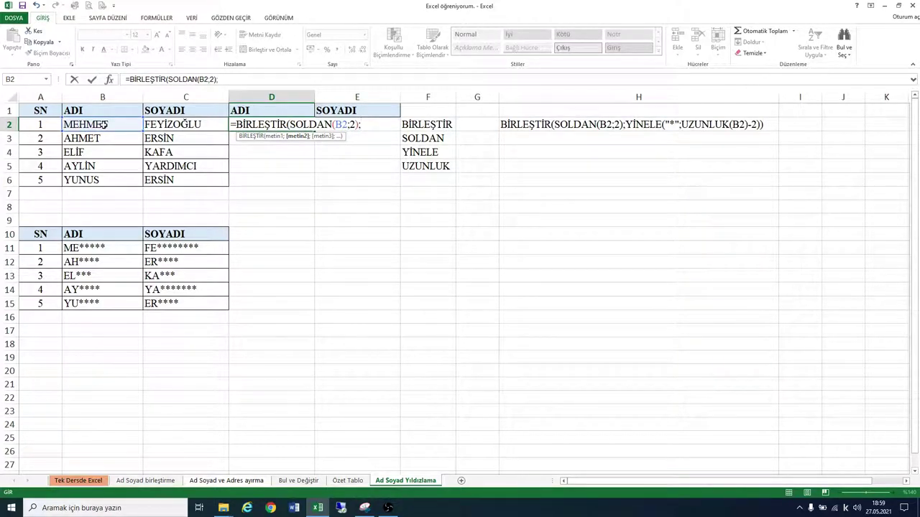
{"action": "type", "text": "Yİ"}
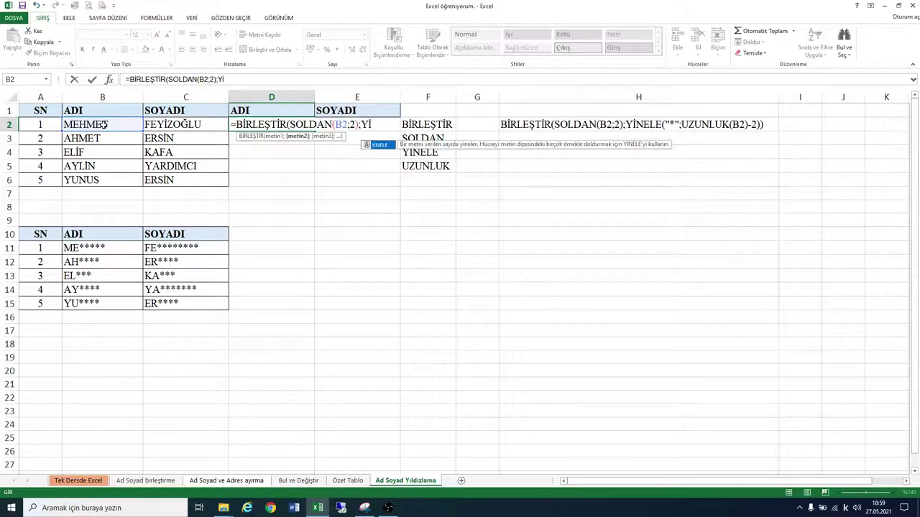
{"action": "double_click", "coordinate": [379, 145]}
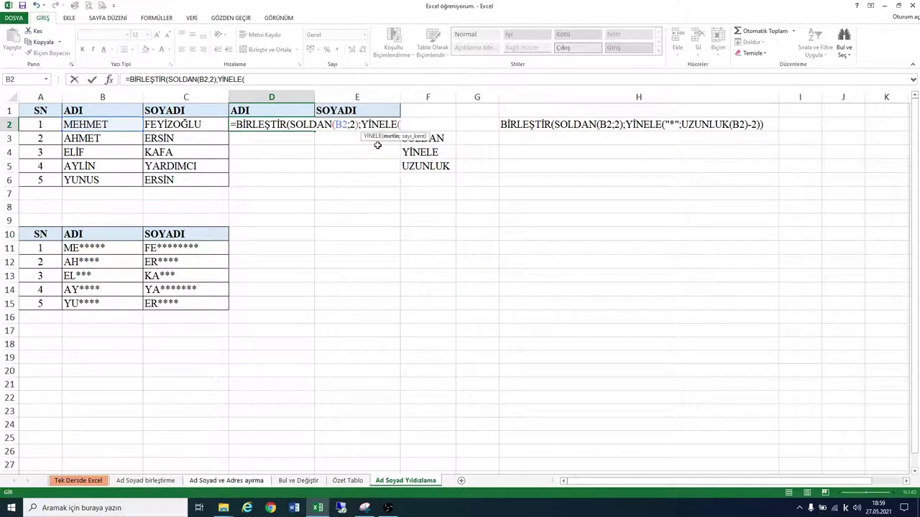
{"action": "type", "text": "\""}
{"action": "type", "text": "\""}
Step: Put "*" in YİNELE and add UZUNLUK(B2)-2 as its repeat count
{"action": "key", "text": "Return"}
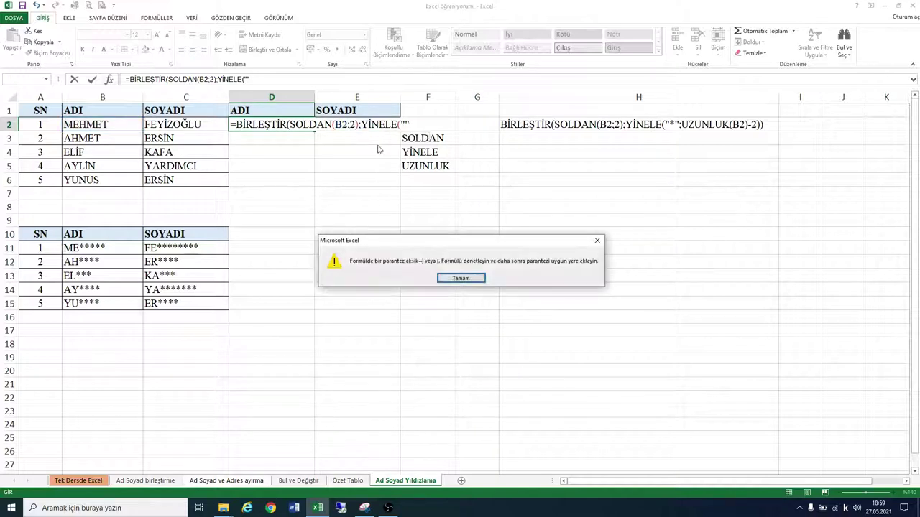
{"action": "key", "text": "Return"}
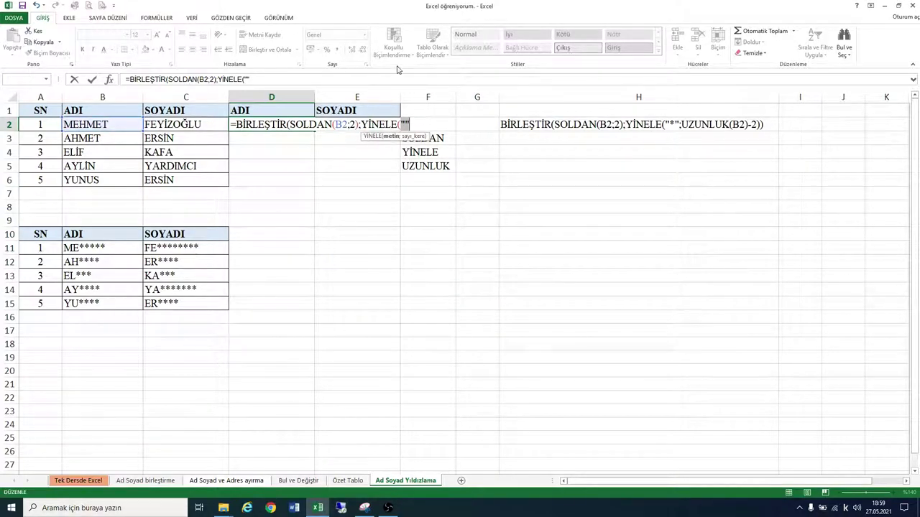
{"action": "left_click", "coordinate": [406, 124]}
{"action": "type", "text": "*"}
{"action": "key", "text": "BackSpace"}
{"action": "type", "text": ";"}
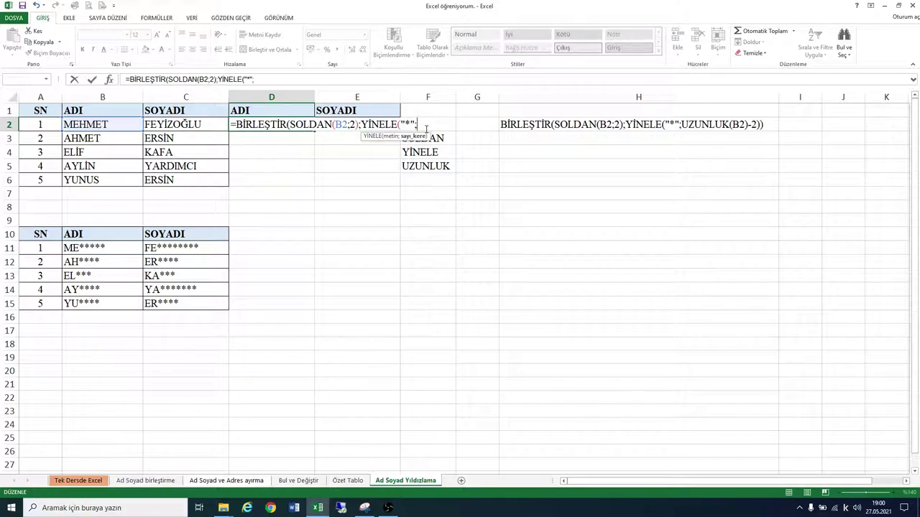
{"action": "type", "text": "U"}
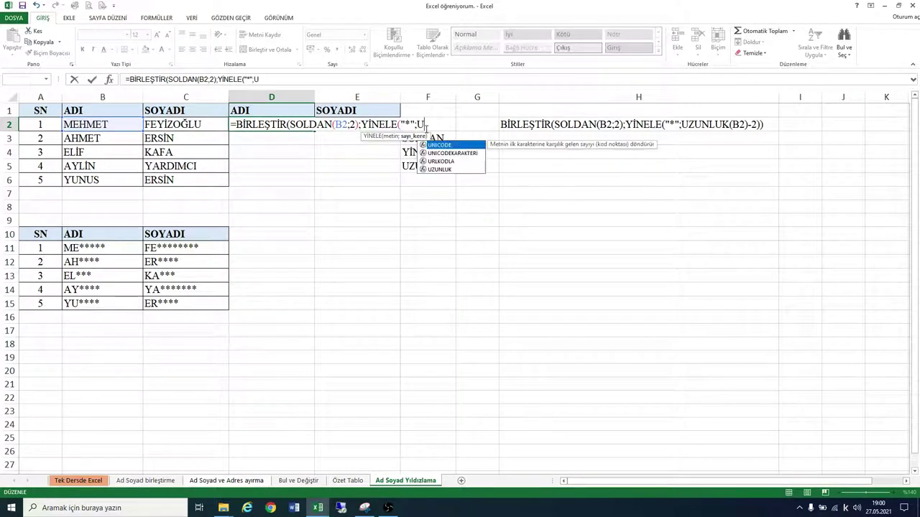
{"action": "type", "text": "Z"}
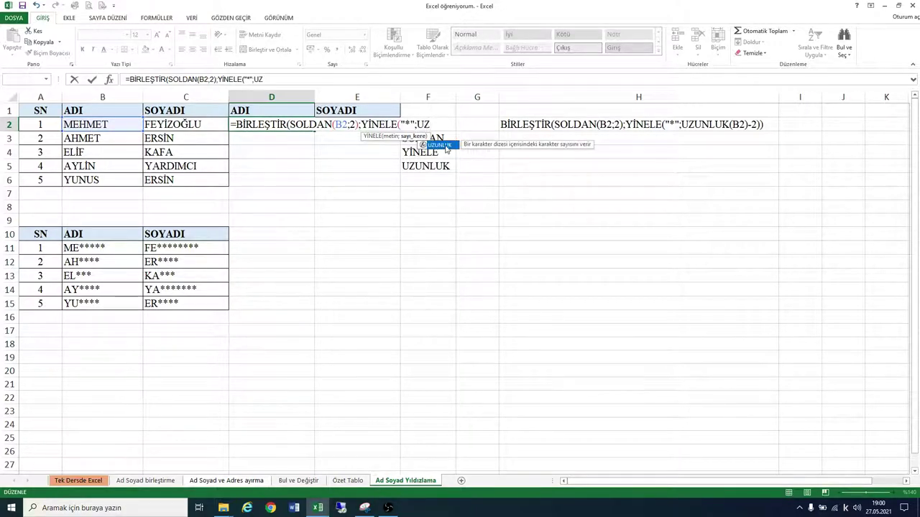
{"action": "double_click", "coordinate": [445, 144]}
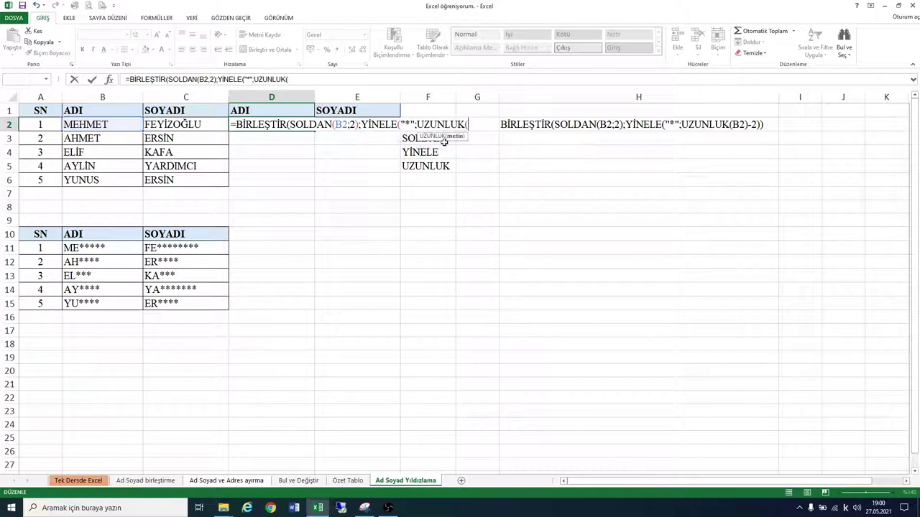
{"action": "left_click", "coordinate": [80, 125]}
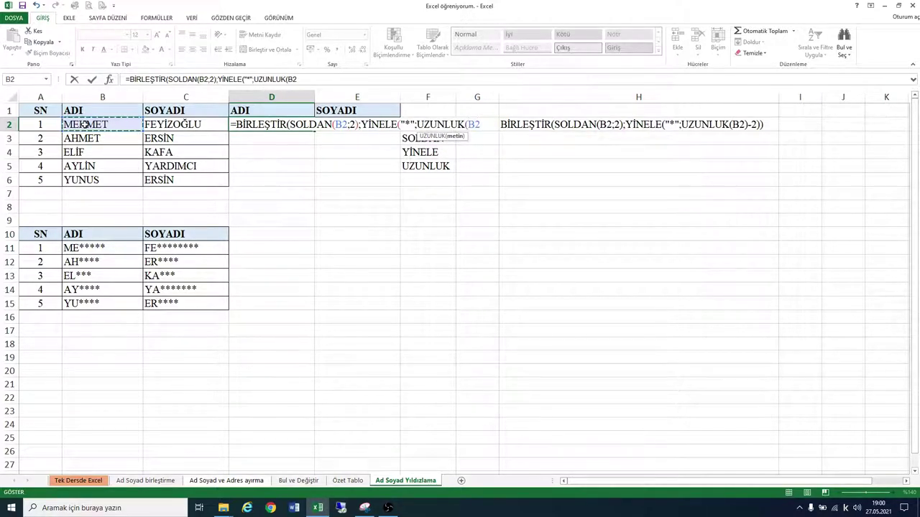
{"action": "type", "text": ")"}
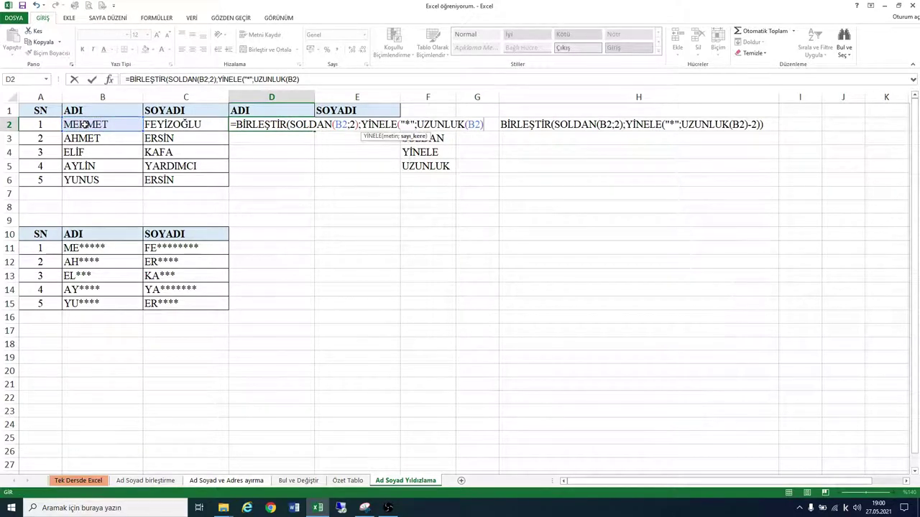
{"action": "type", "text": "-"}
{"action": "type", "text": "2"}
{"action": "type", "text": ")"}
Step: Accept the parenthesis fix, fill D2's formula down to D6 and across into E2
{"action": "key", "text": "Return"}
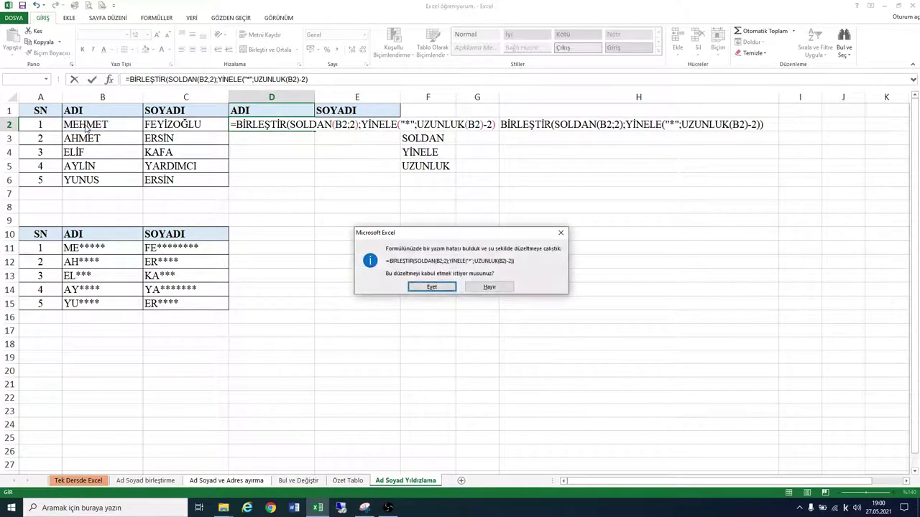
{"action": "key", "text": "Return"}
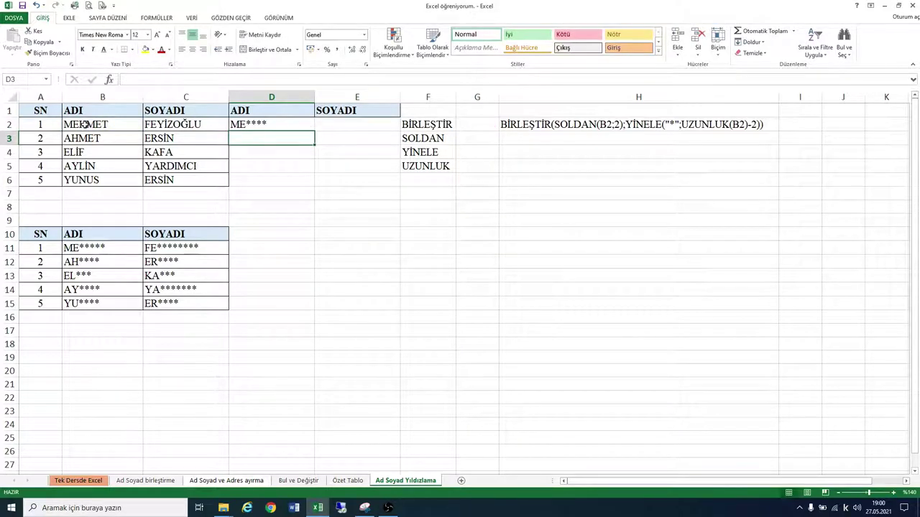
{"action": "left_click", "coordinate": [286, 127]}
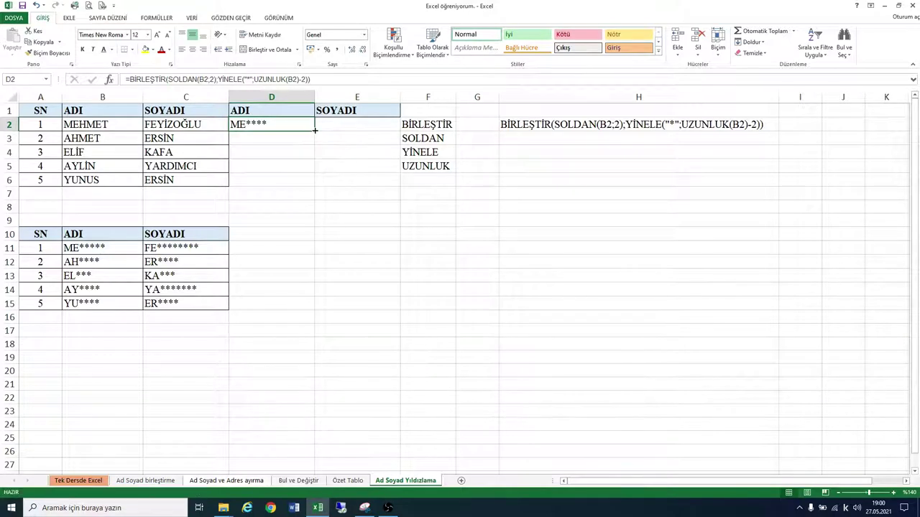
{"action": "double_click", "coordinate": [314, 130]}
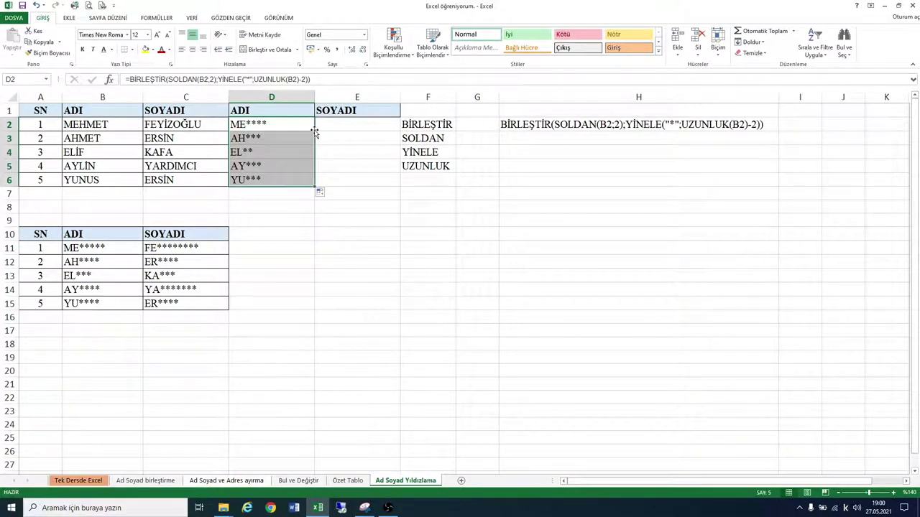
{"action": "left_click", "coordinate": [298, 127]}
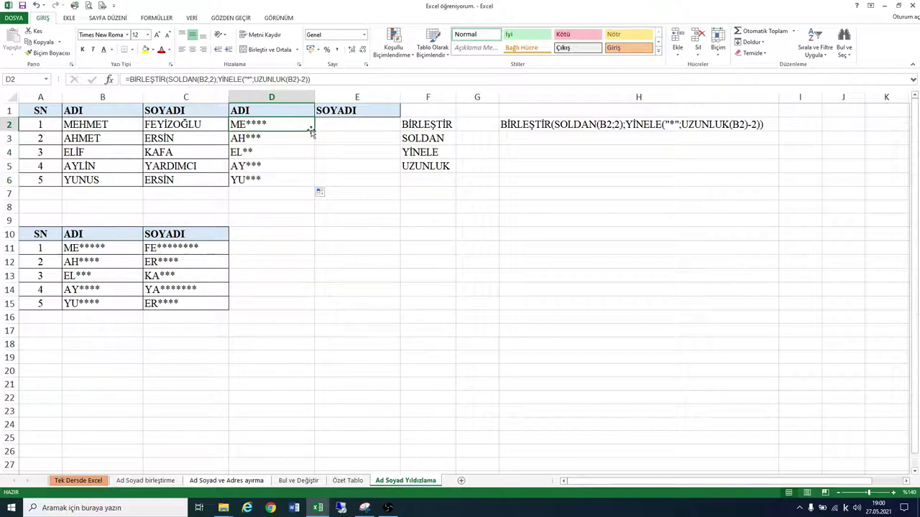
{"action": "left_click_drag", "start_coordinate": [314, 130], "coordinate": [364, 128]}
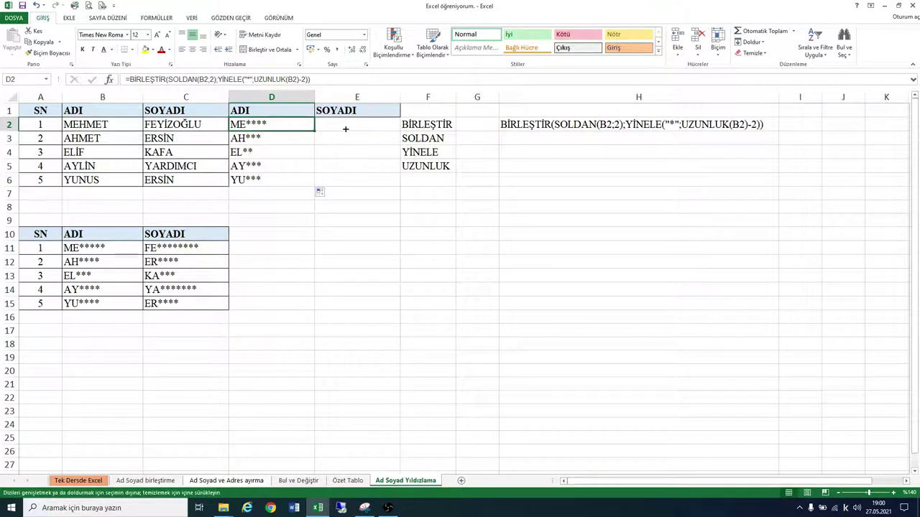
Step: Fill the E2 masking formula down to E6, giving surnames like ER***, KA** and YA******
{"action": "left_click", "coordinate": [382, 124]}
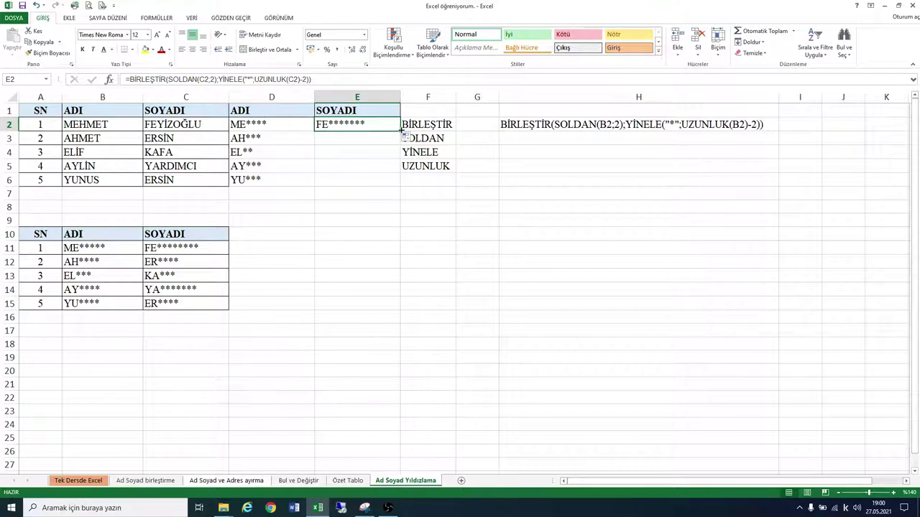
{"action": "double_click", "coordinate": [400, 130]}
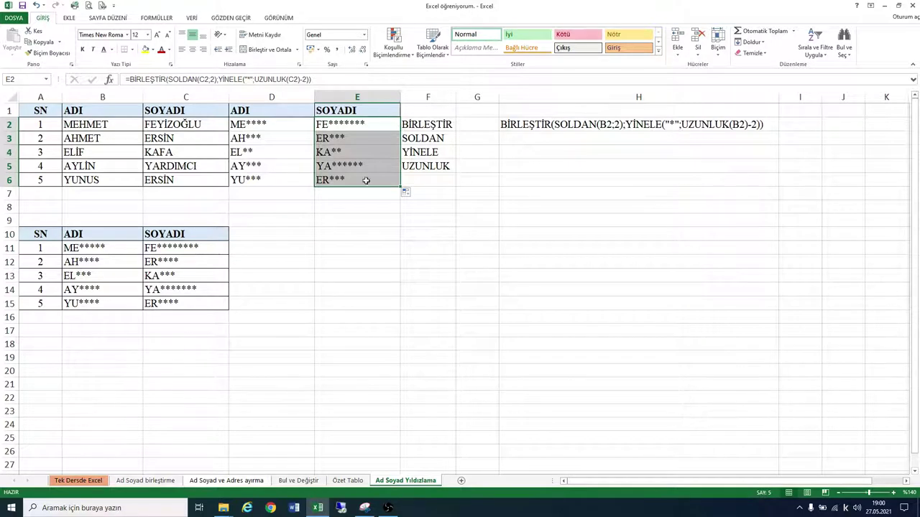
{"action": "left_click", "coordinate": [346, 208]}
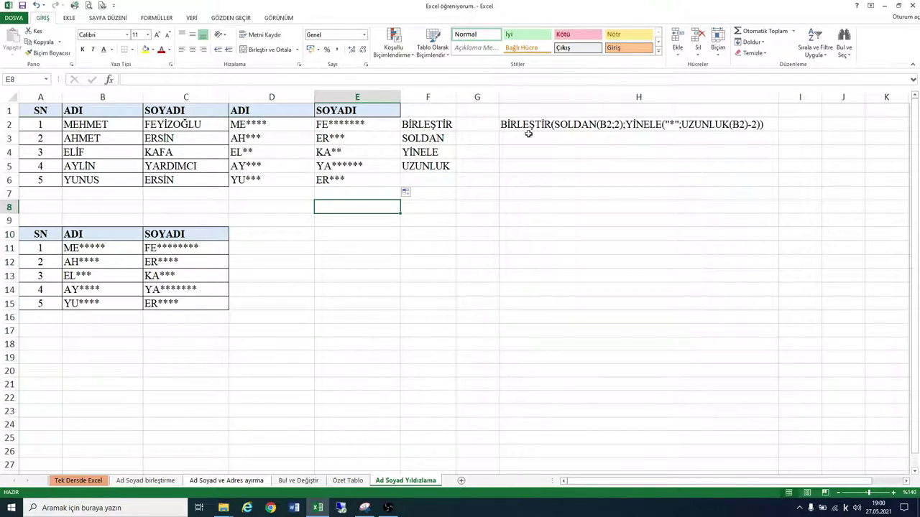
{"action": "left_click", "coordinate": [434, 120]}
{"action": "left_click", "coordinate": [424, 139]}
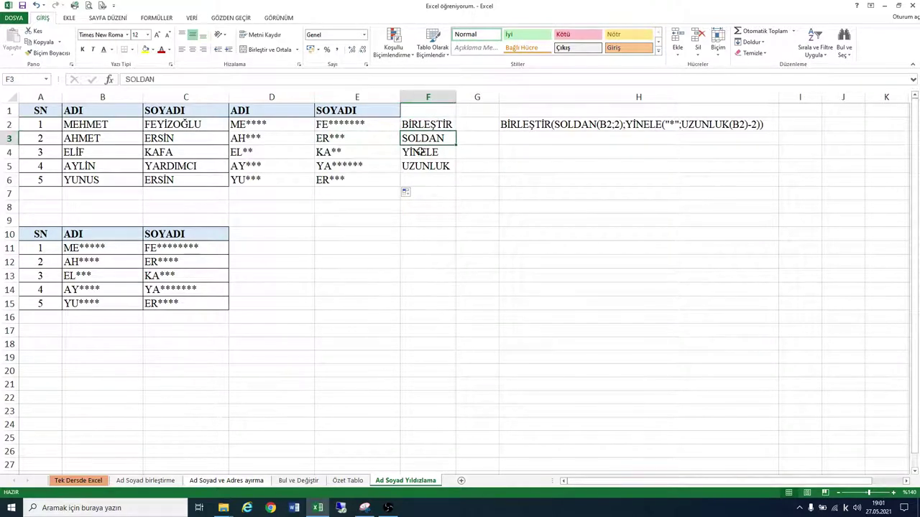
{"action": "left_click", "coordinate": [421, 153]}
{"action": "left_click", "coordinate": [410, 167]}
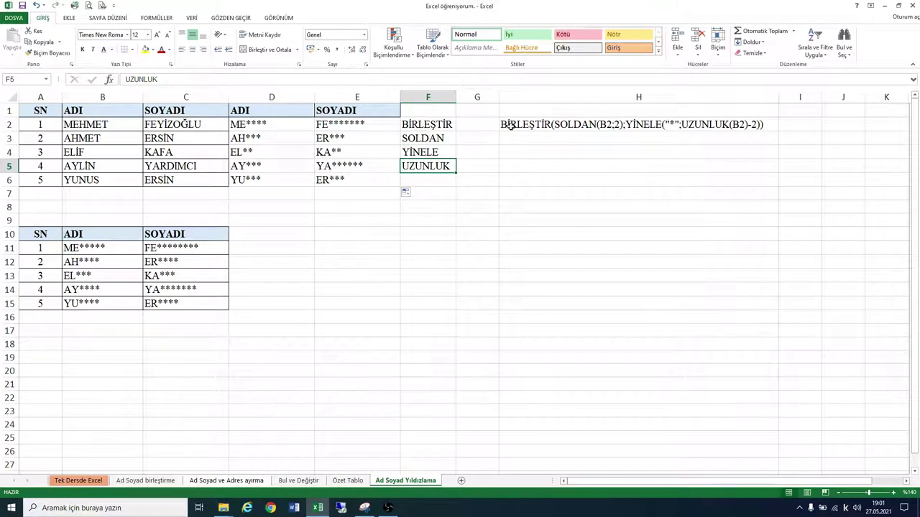